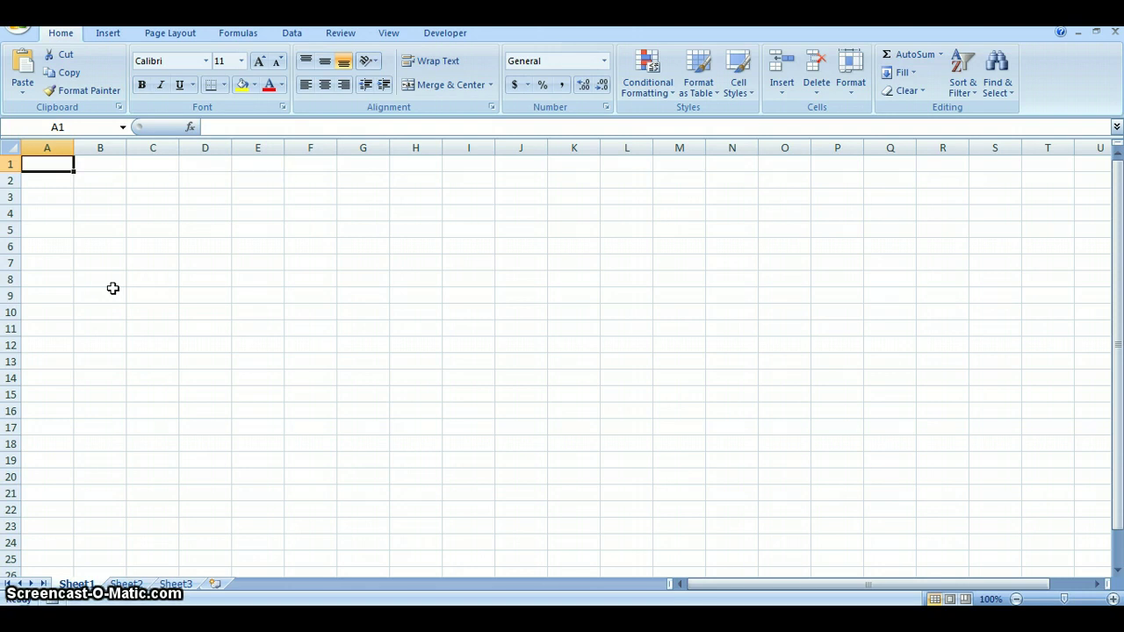
Step: Type the headings Details, Date, Amount and Balance across cells A1 to D1
text(Details)
key(Tab)
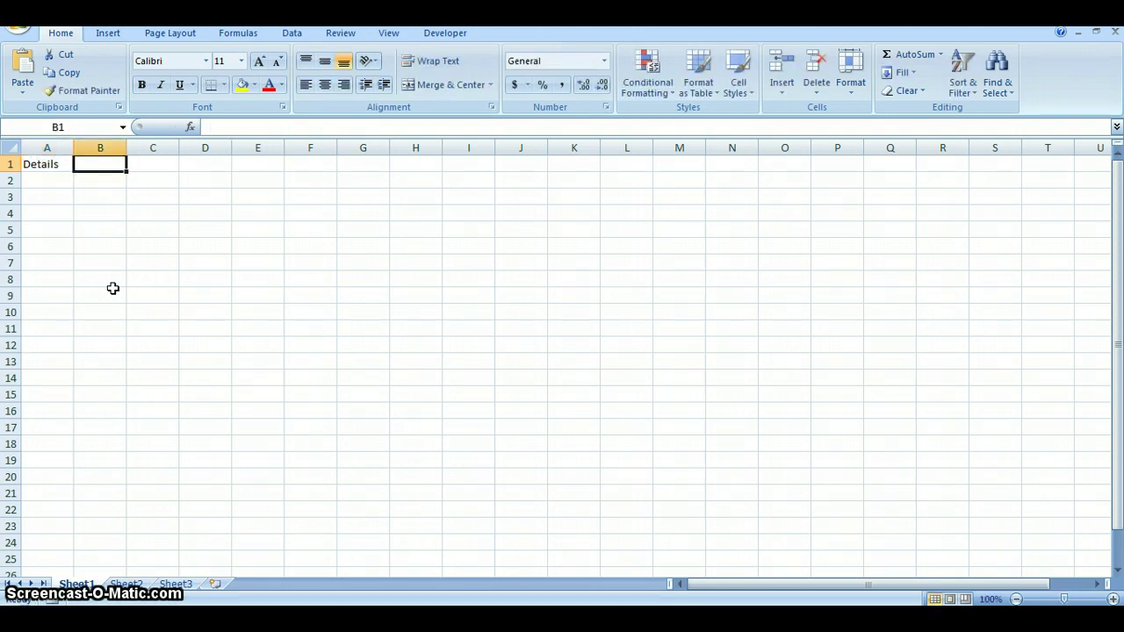
text(Date)
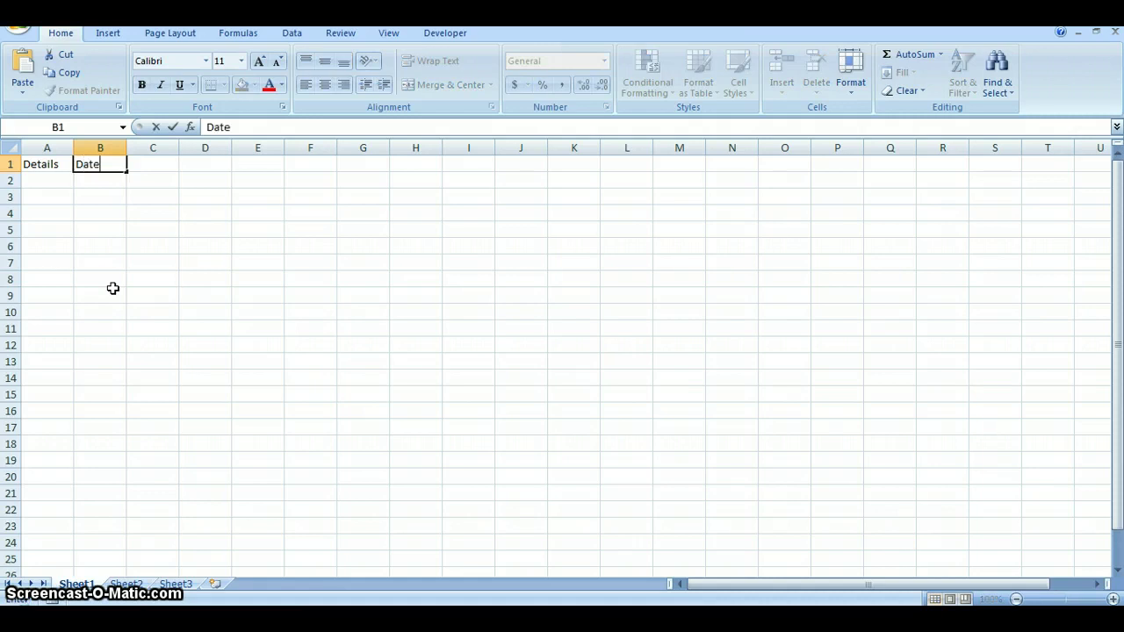
key(Tab)
text(Am)
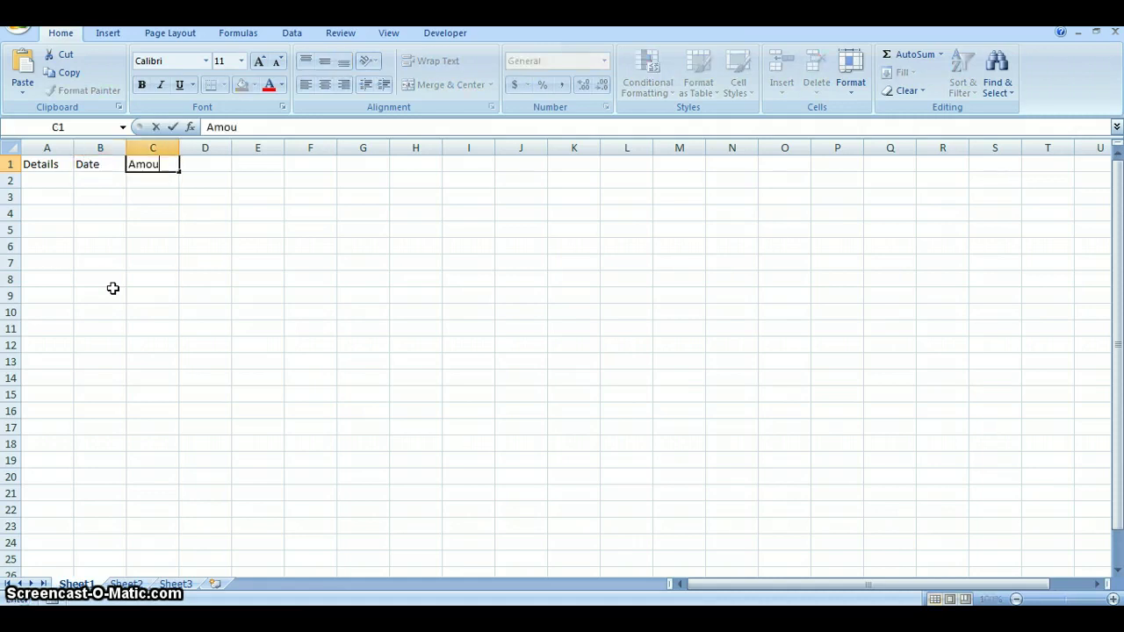
key(Tab)
text(B)
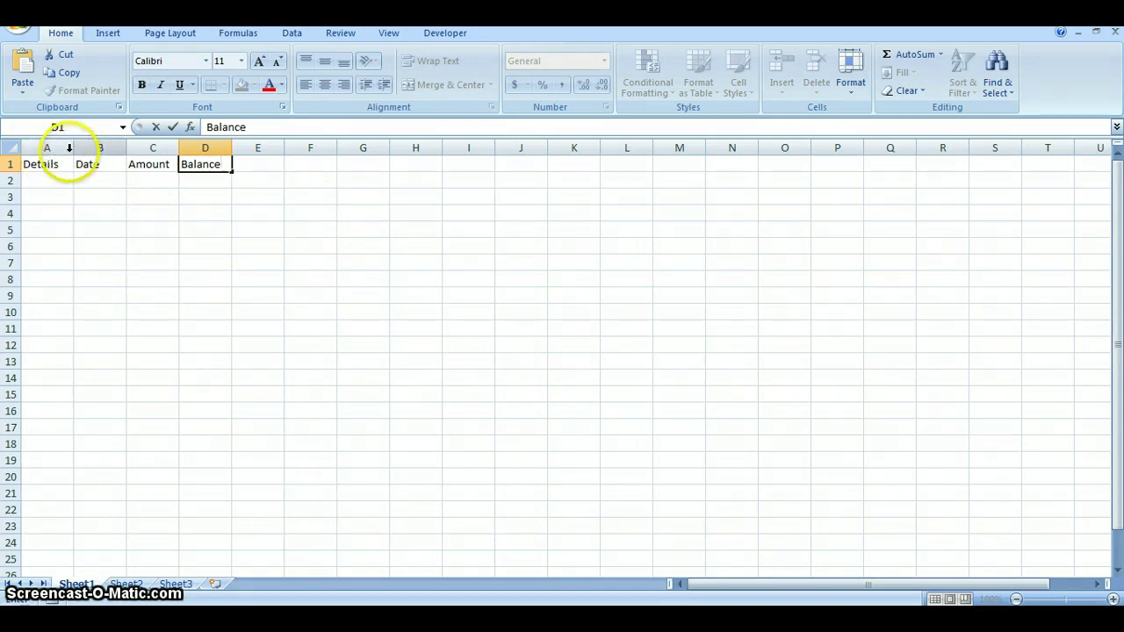
Step: Widen the Balance, Amount, Date and Details columns, making Details 189 pixels wide
click(198, 147)
drag(233, 155, 293, 159)
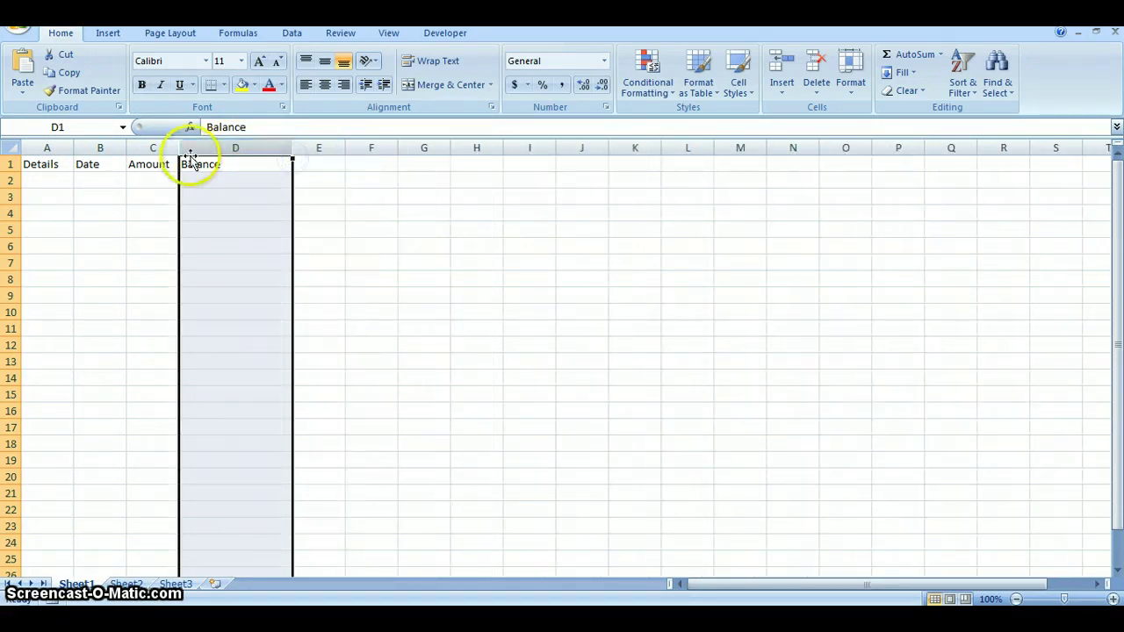
drag(178, 147, 193, 148)
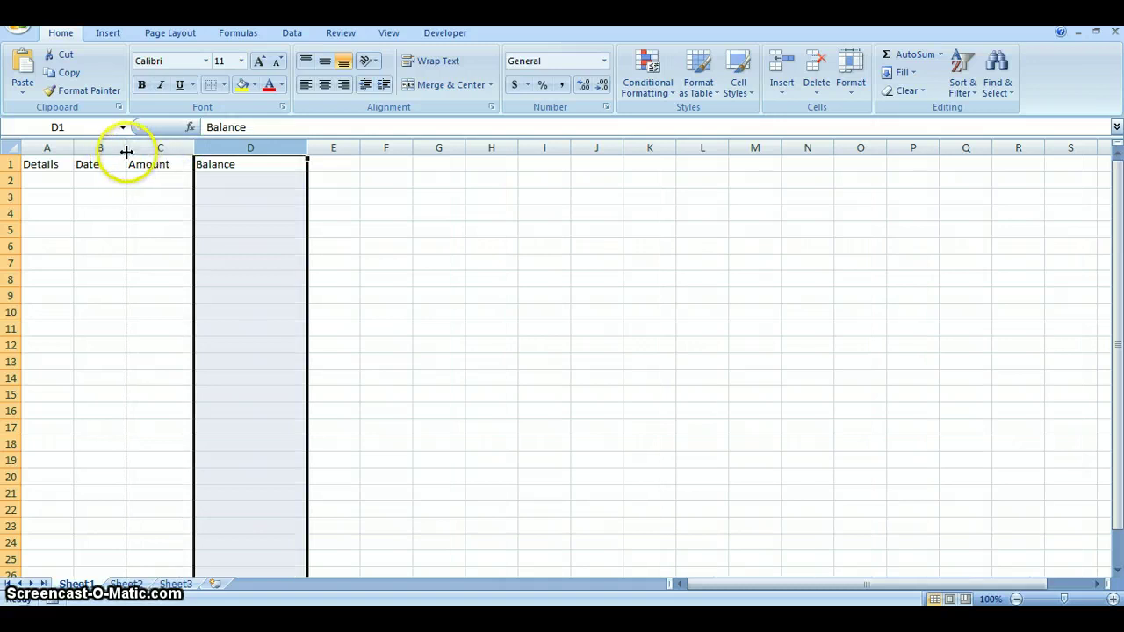
drag(125, 150, 181, 150)
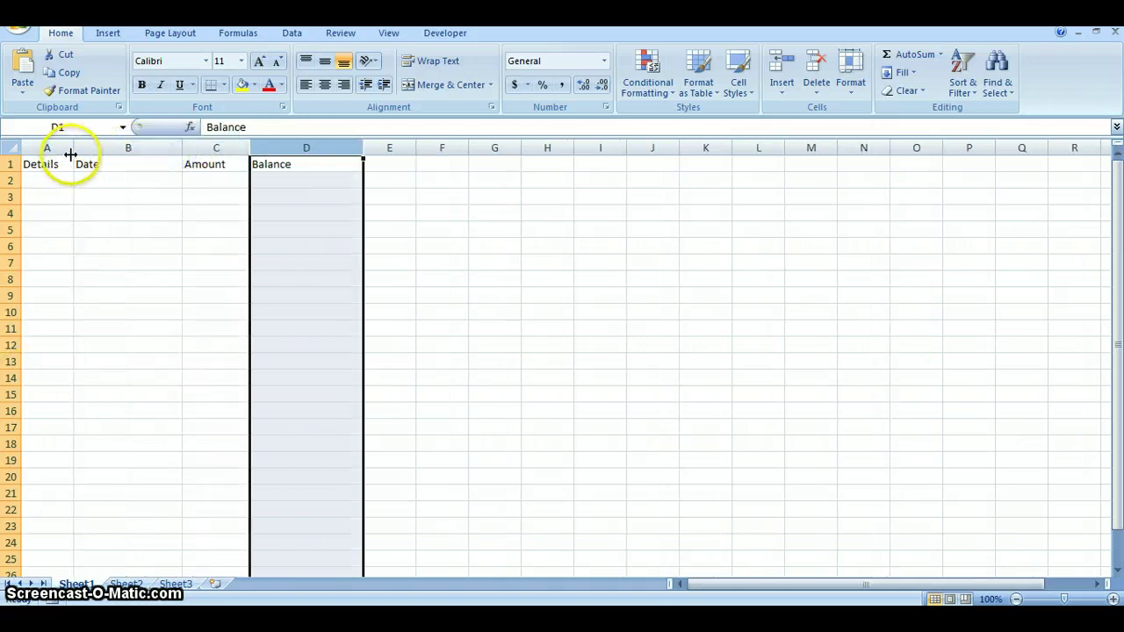
drag(75, 148, 177, 154)
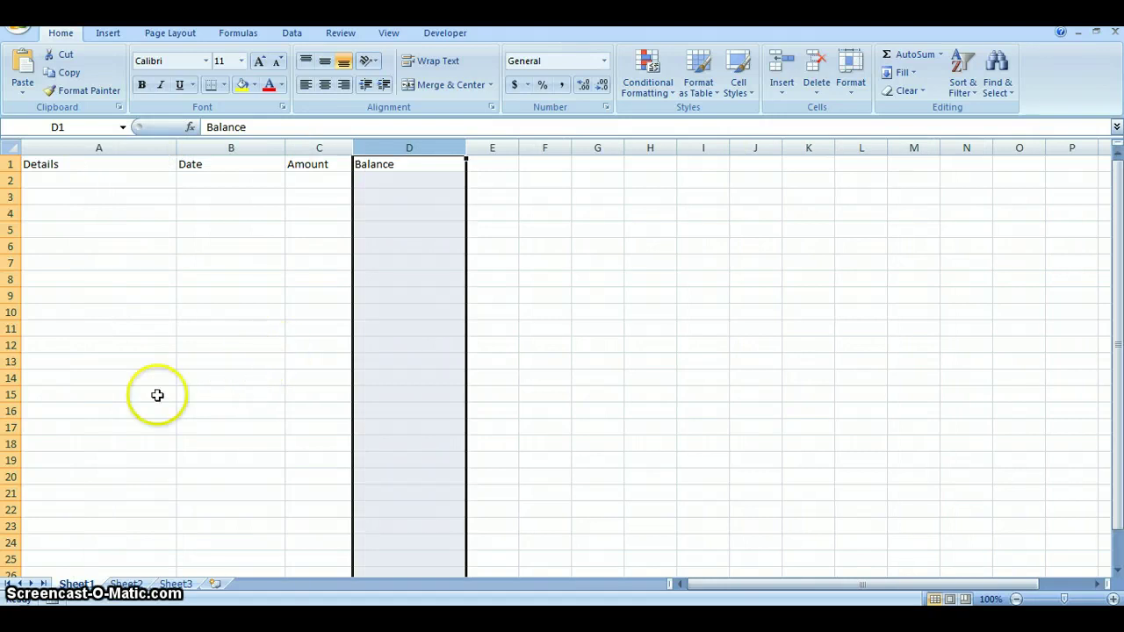
click(88, 183)
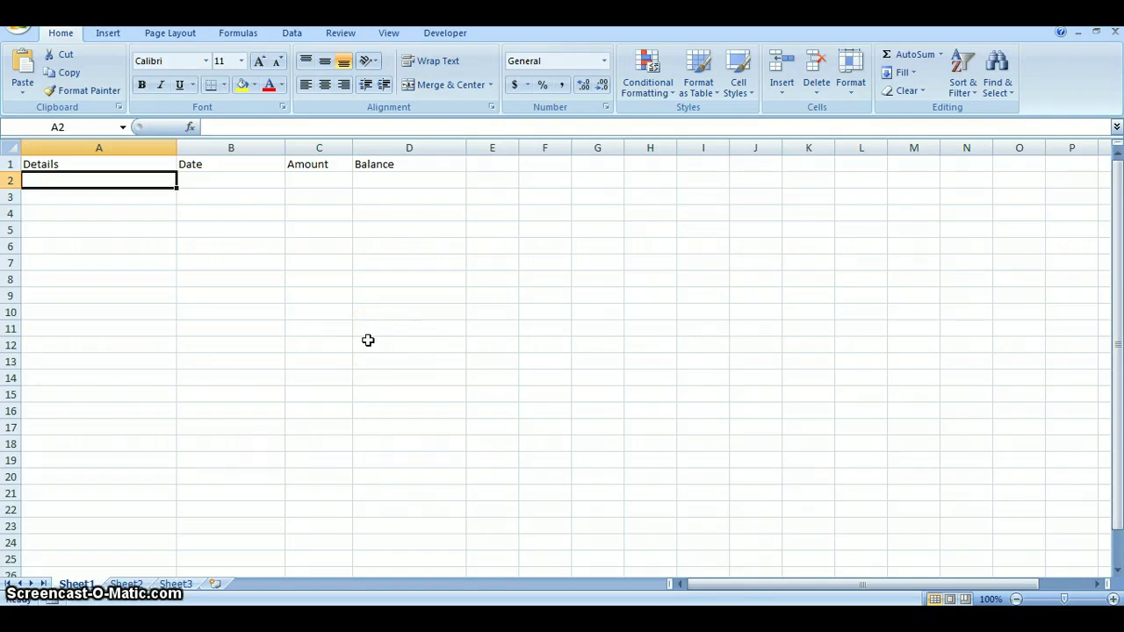
Step: Fill row 2 with 'opening', date Jan 1, a blank amount and balance 5000
text(opening)
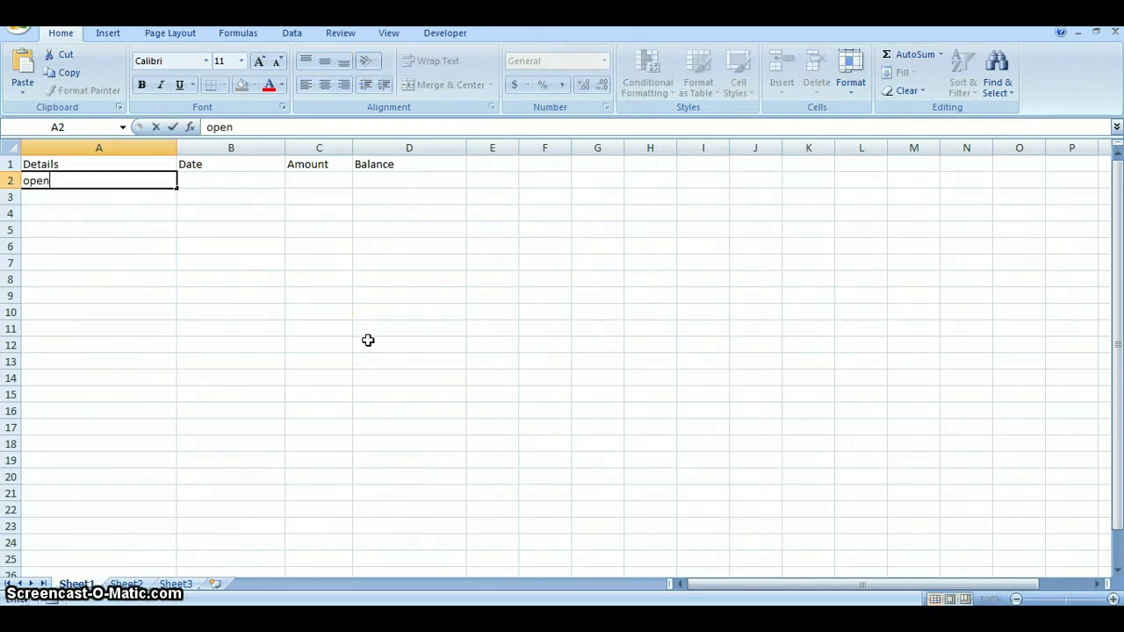
key(Tab)
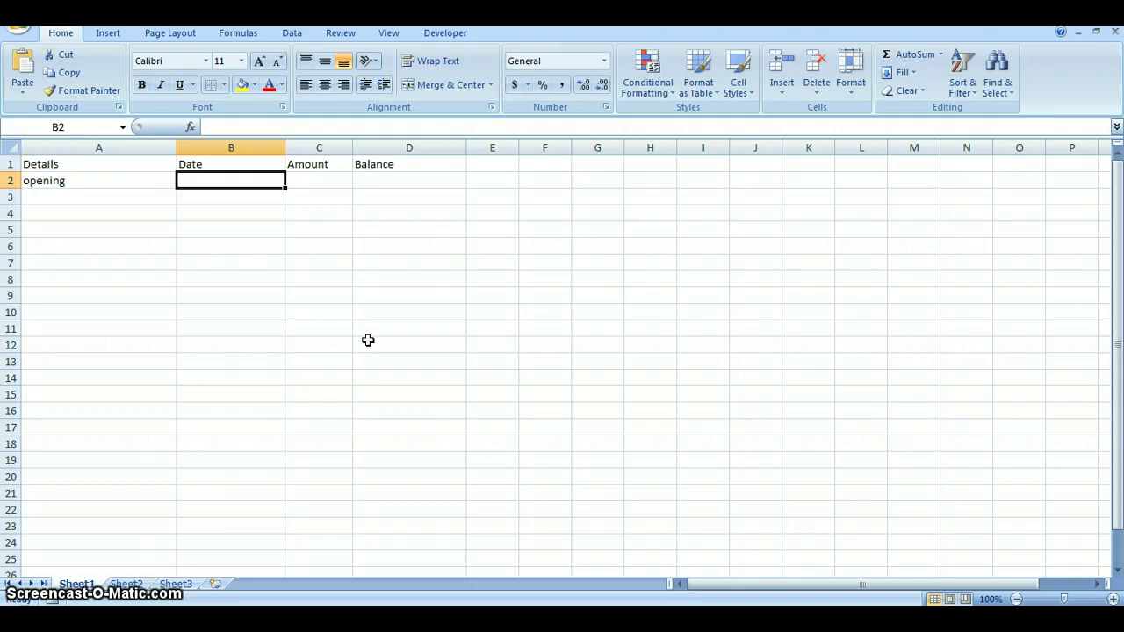
text(Mar)
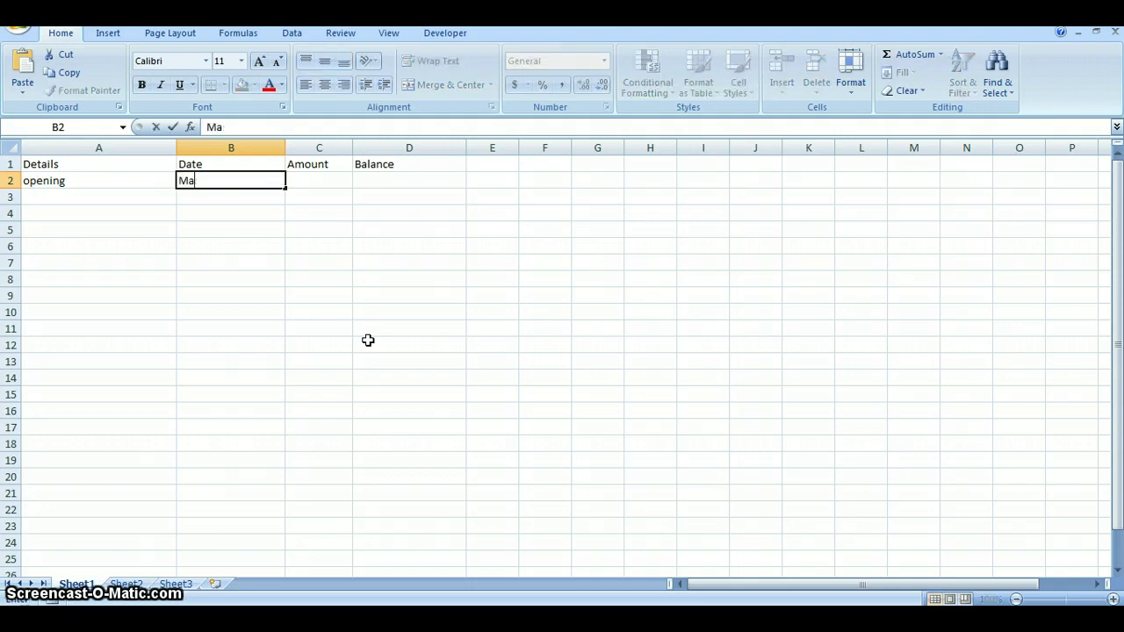
key(BackSpace)
key(BackSpace)
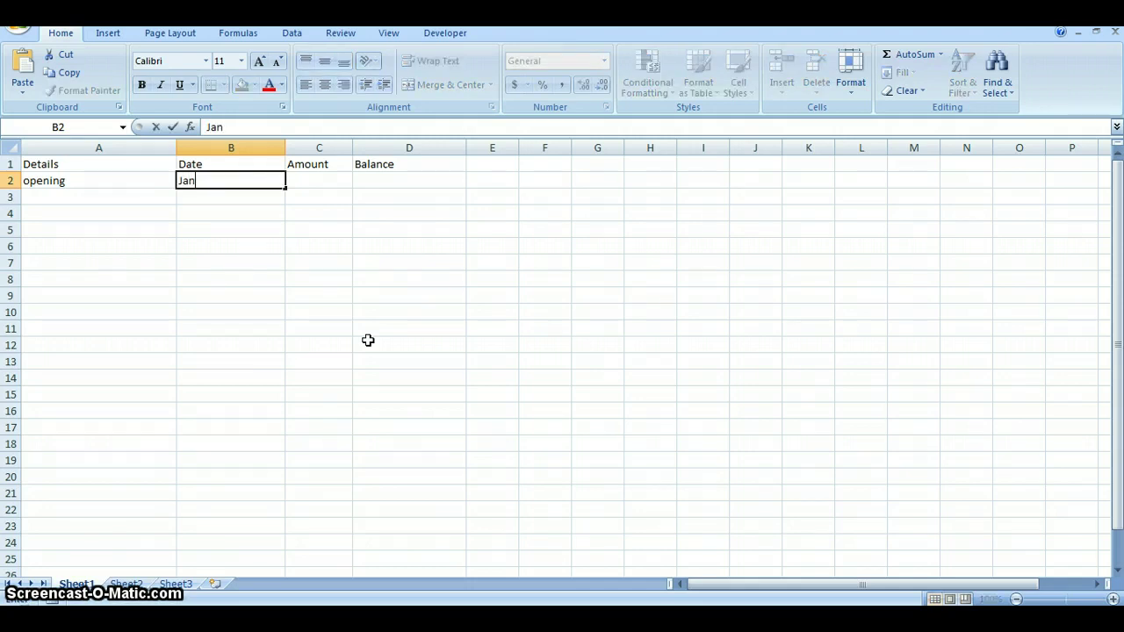
text(1)
key(Tab)
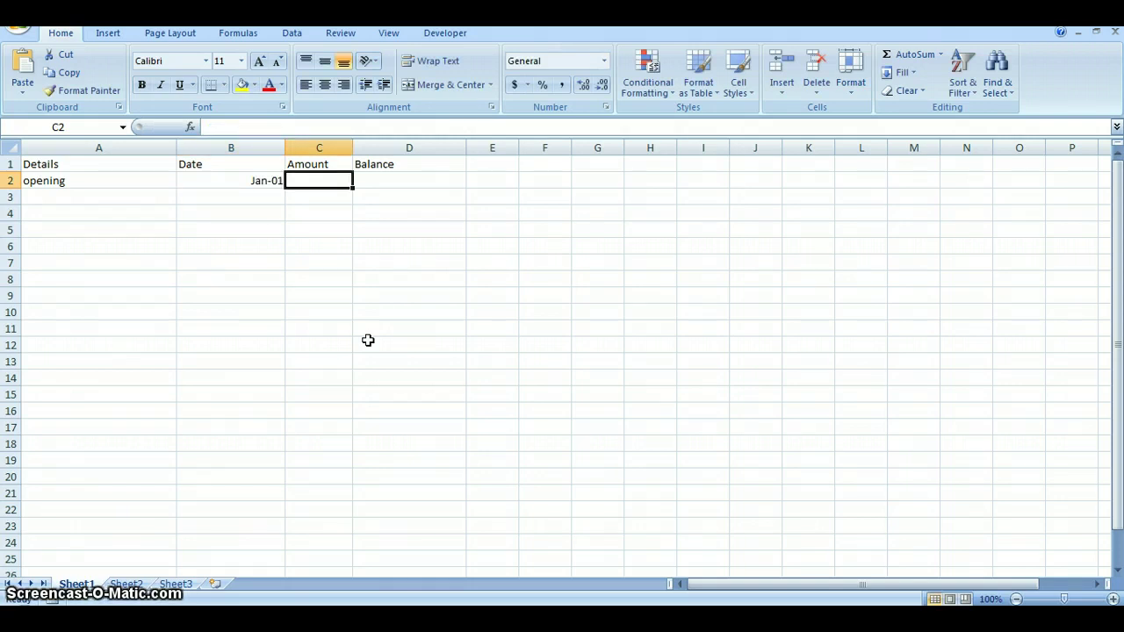
key(Tab)
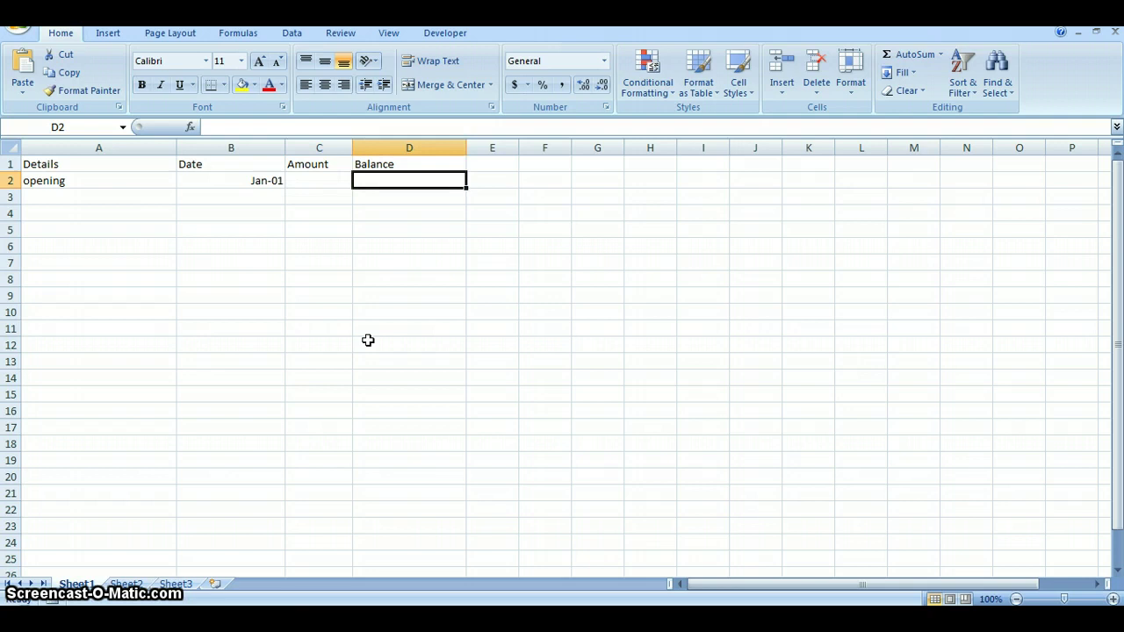
text(5000)
key(Tab)
key(Tab)
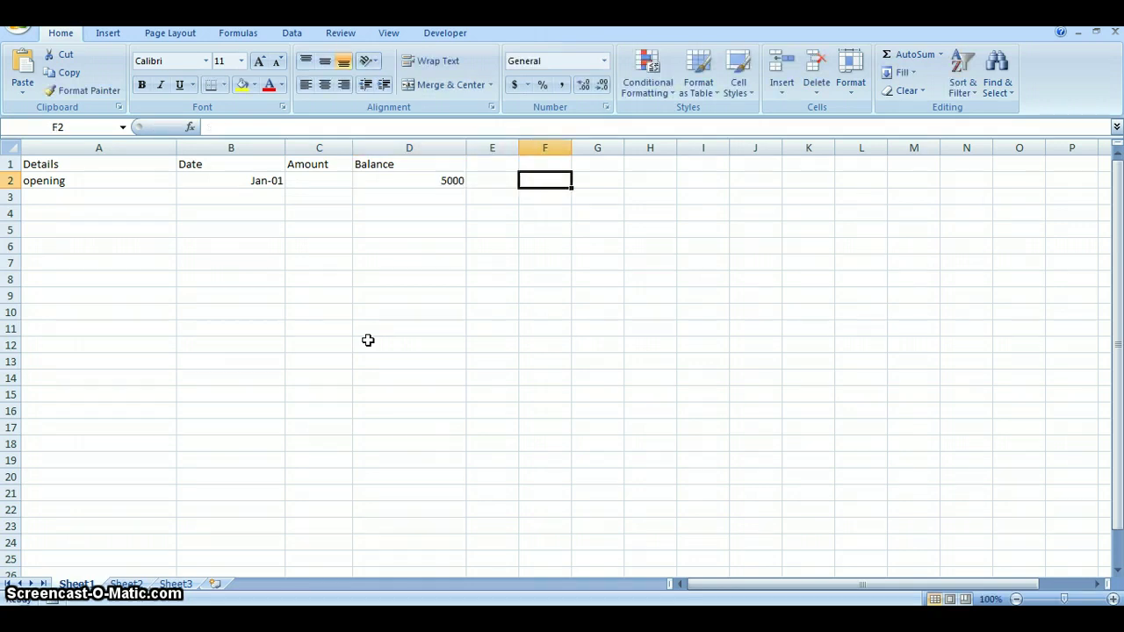
Step: Enter Amazon in A3 with date March 4 and amount 426.00
click(94, 202)
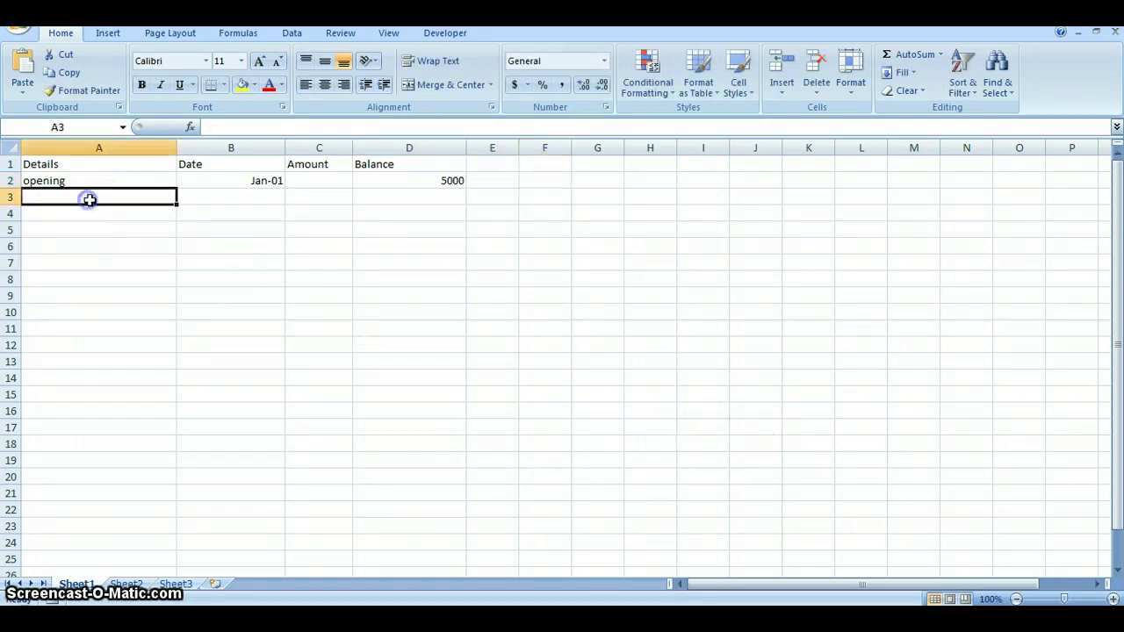
text(Amazon)
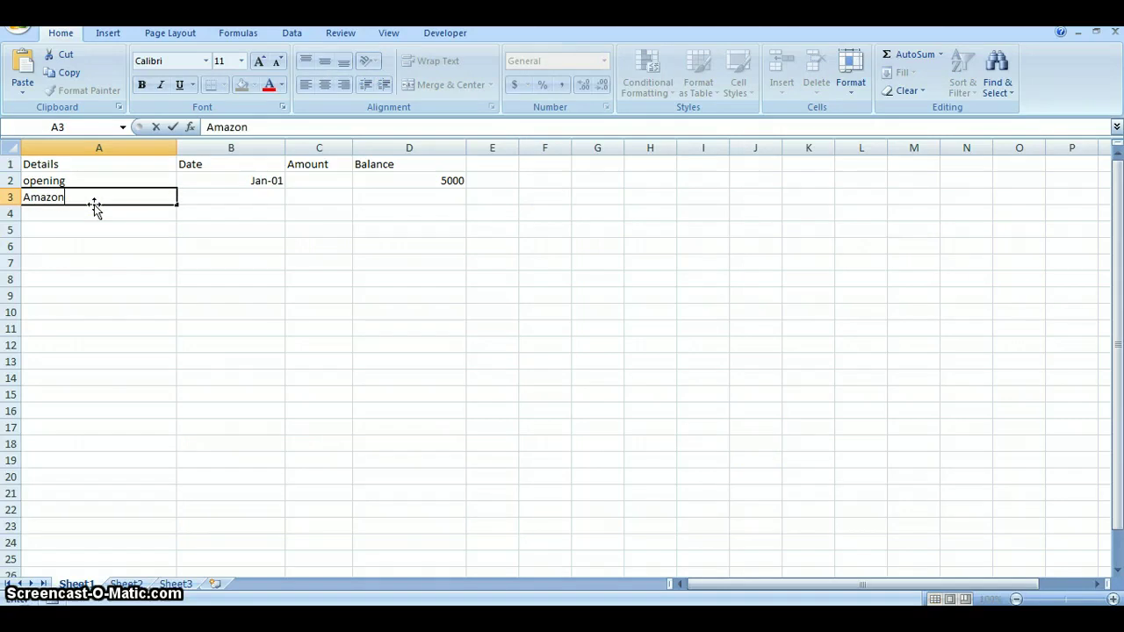
key(Tab)
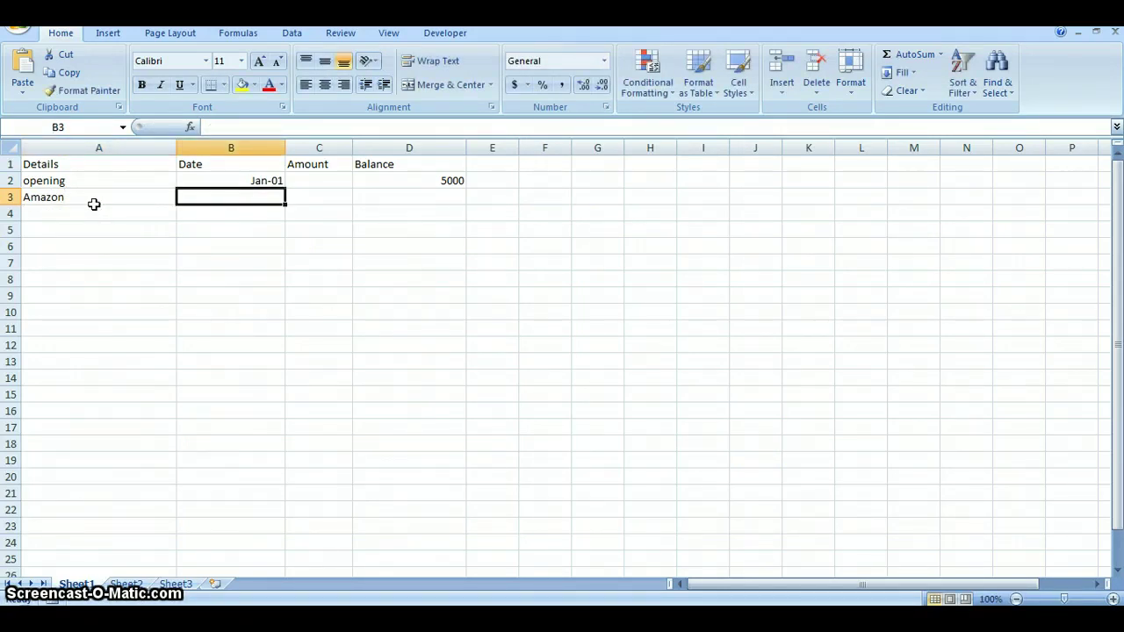
text(March 4)
key(Tab)
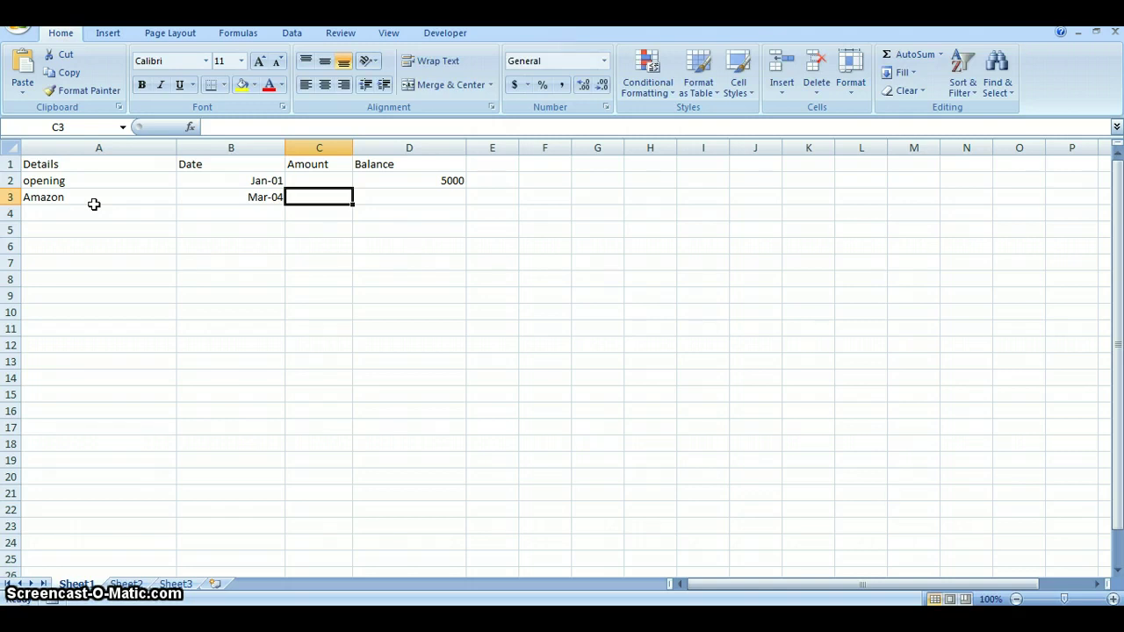
text(426.00)
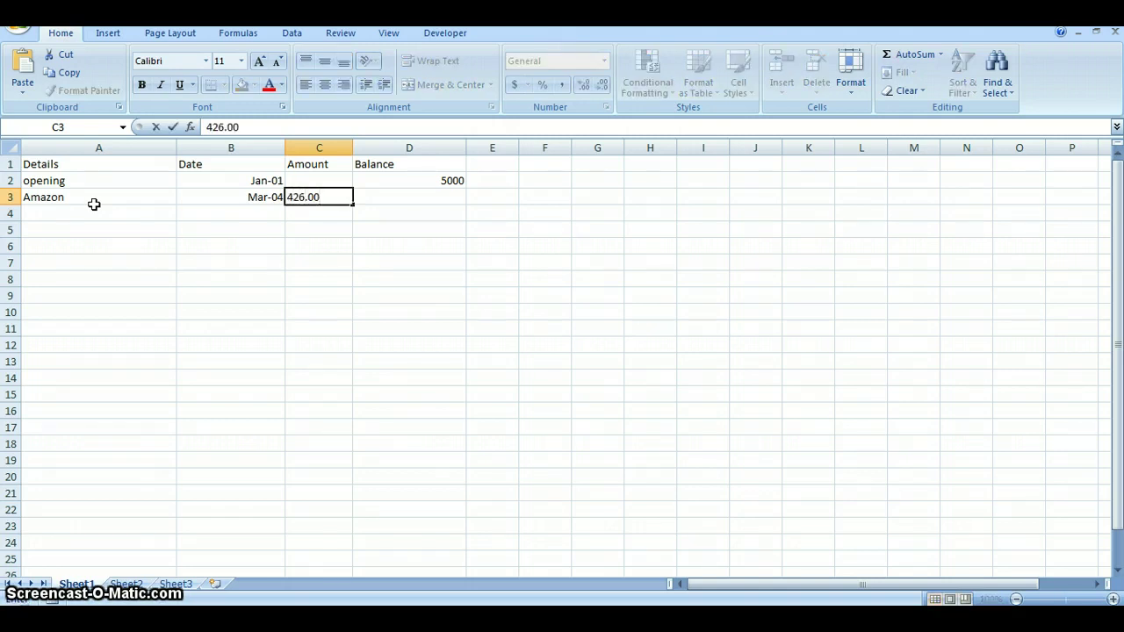
key(Tab)
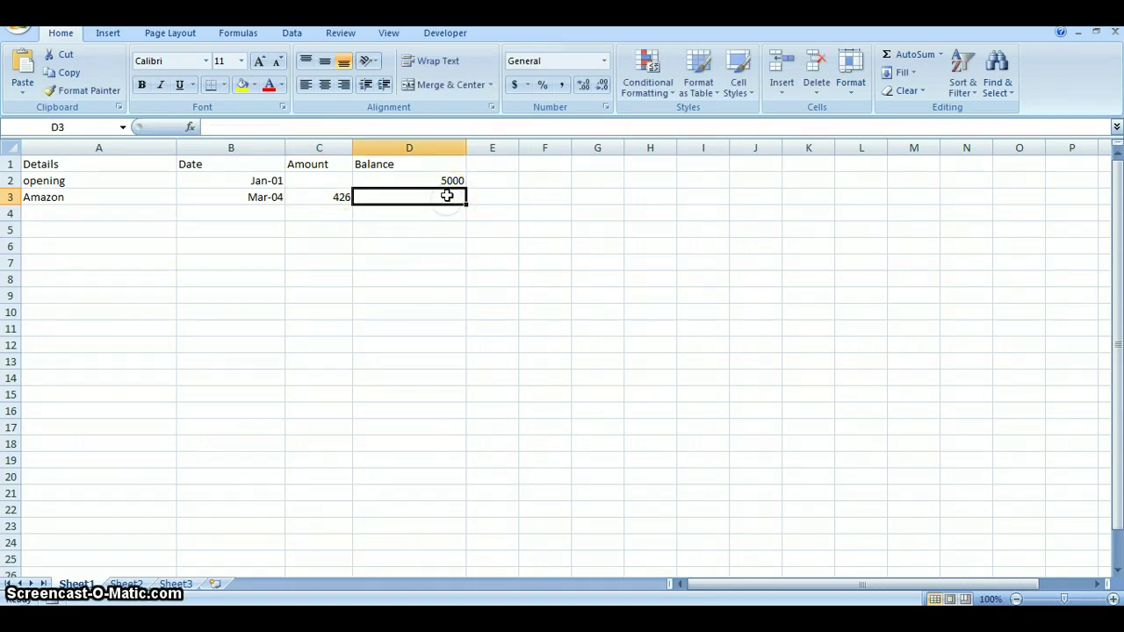
click(218, 127)
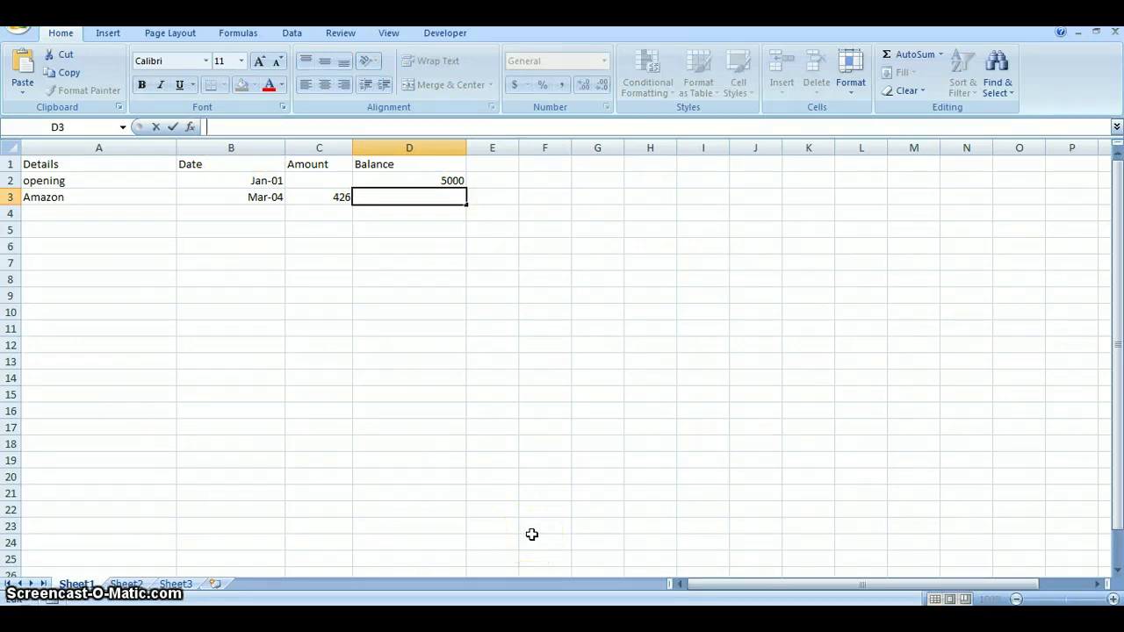
Step: Enter =D2-C3 in D3 so the Amazon balance shows 4574
text(=)
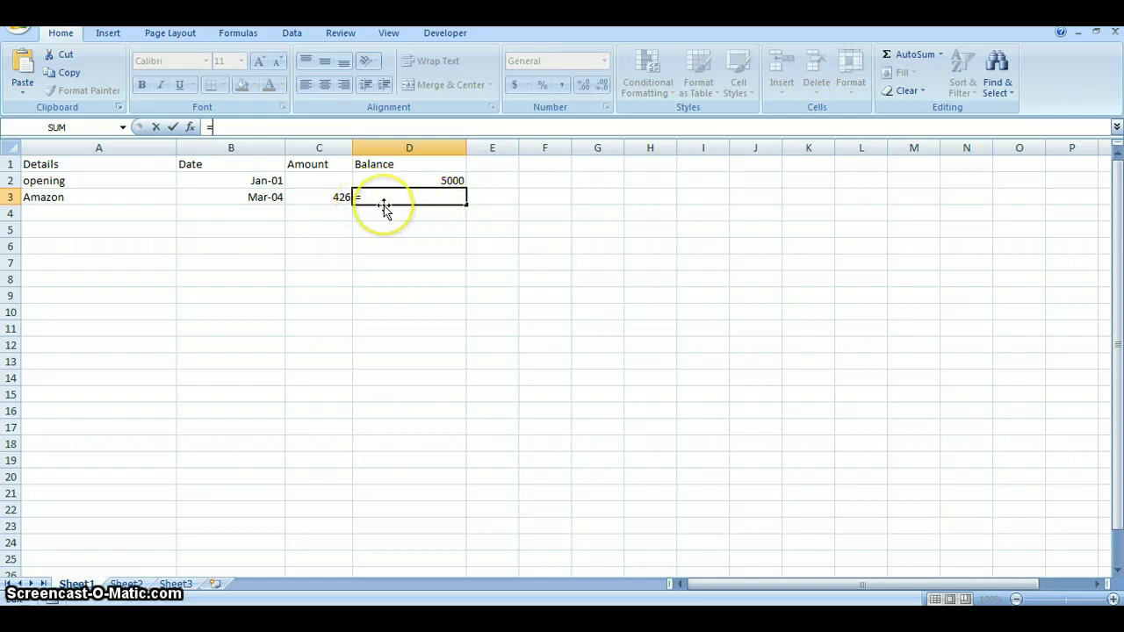
click(415, 179)
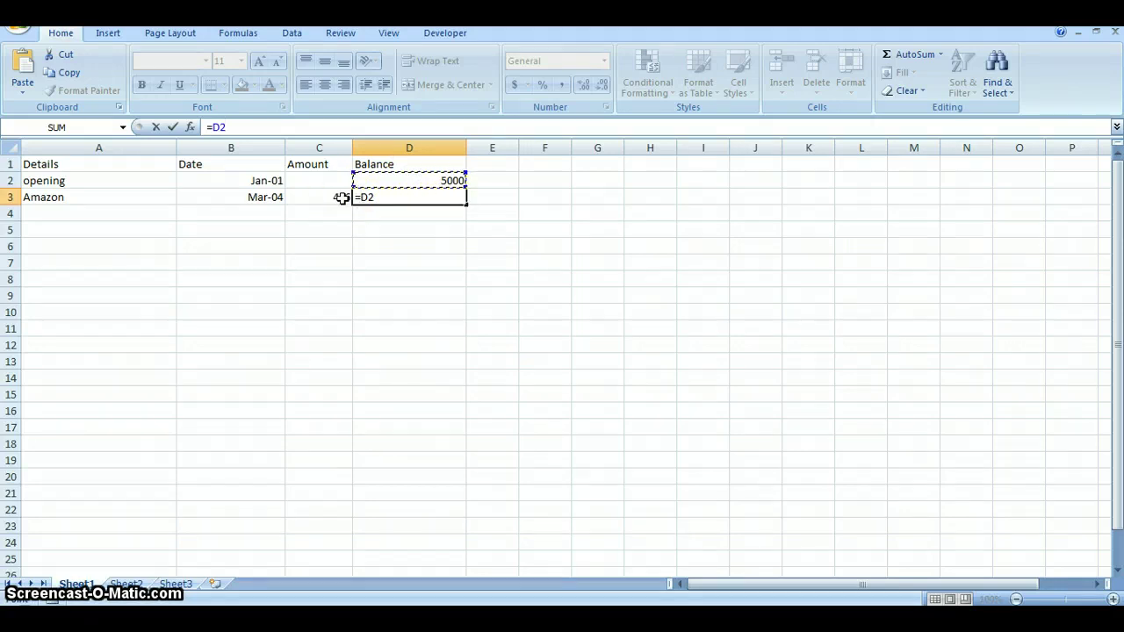
text(-)
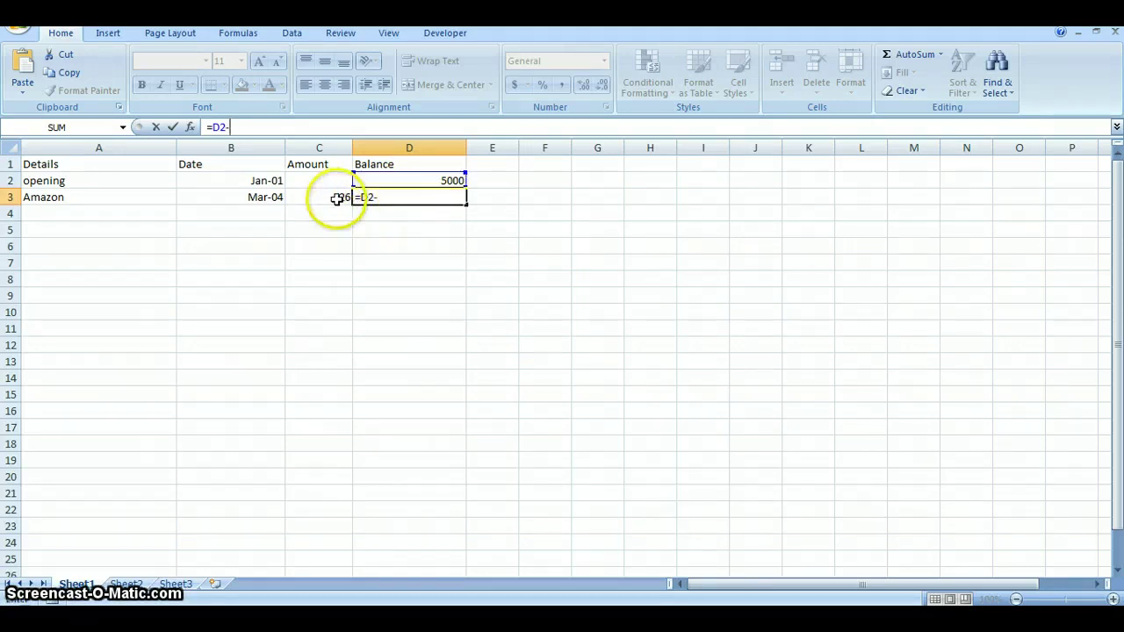
click(337, 199)
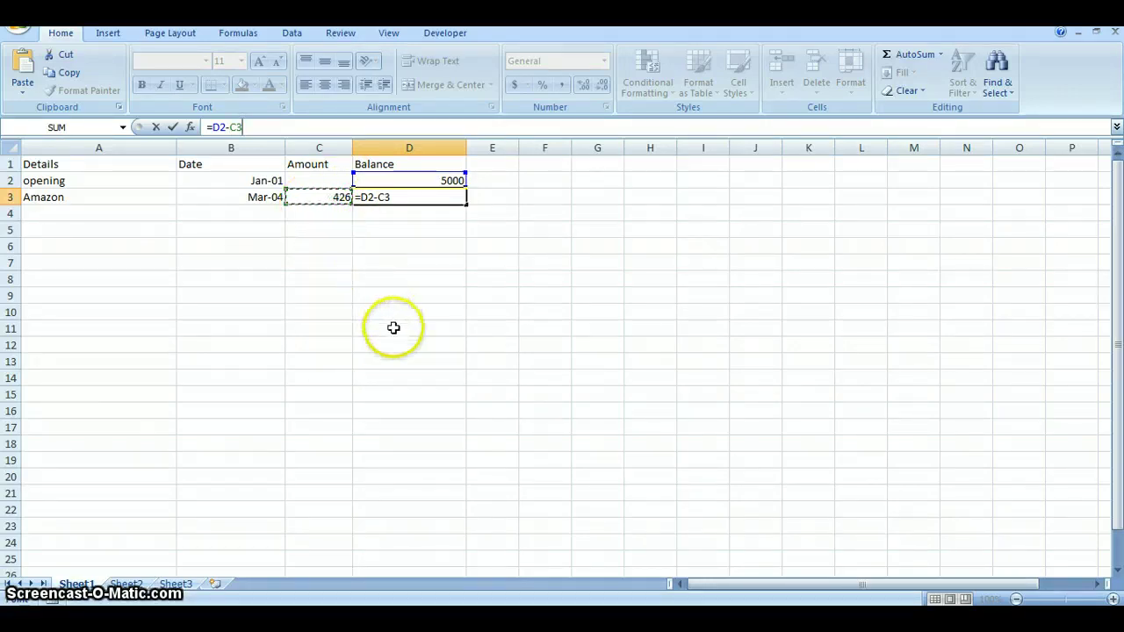
key(Return)
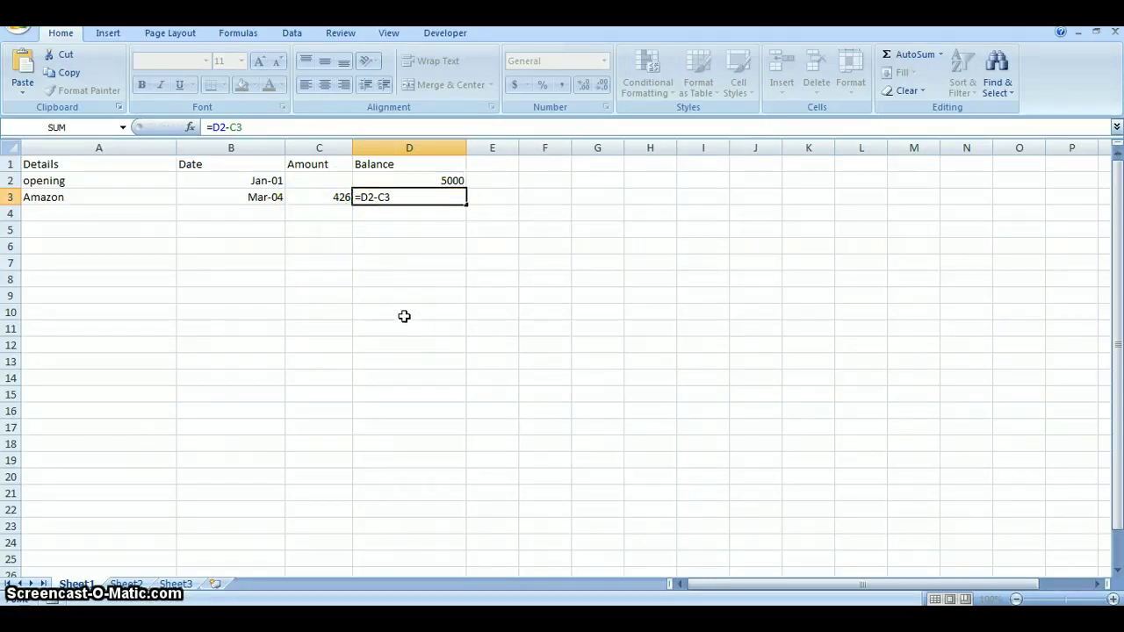
Step: Copy D3's =D2-C3 balance formula down column D through row 87
click(452, 198)
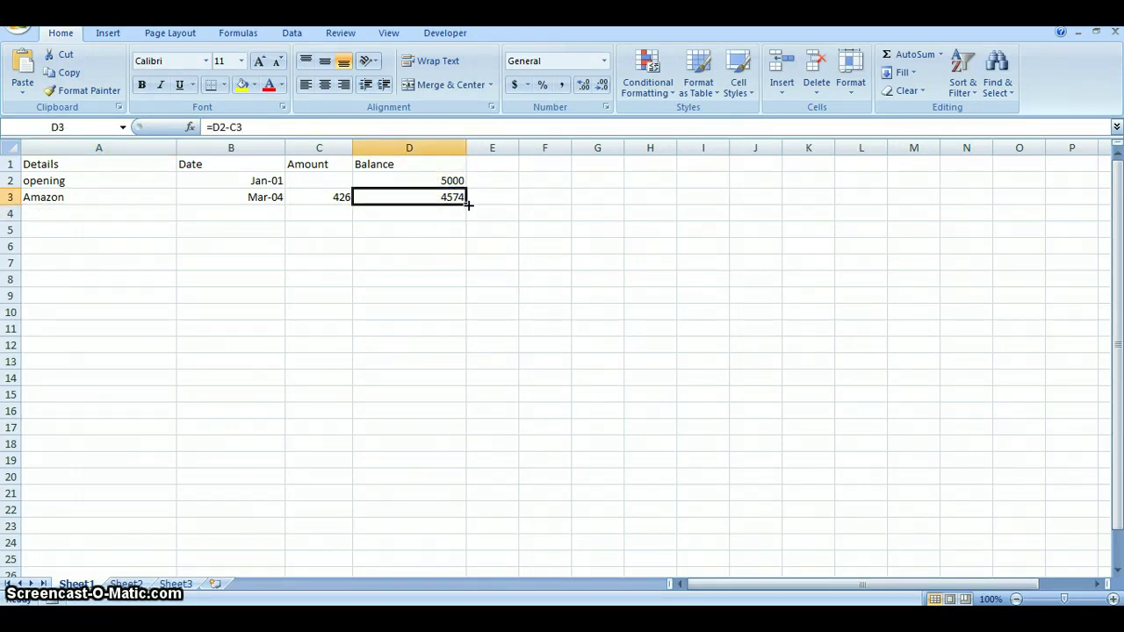
drag(468, 203, 449, 430)
scroll(453, 459, up, 7)
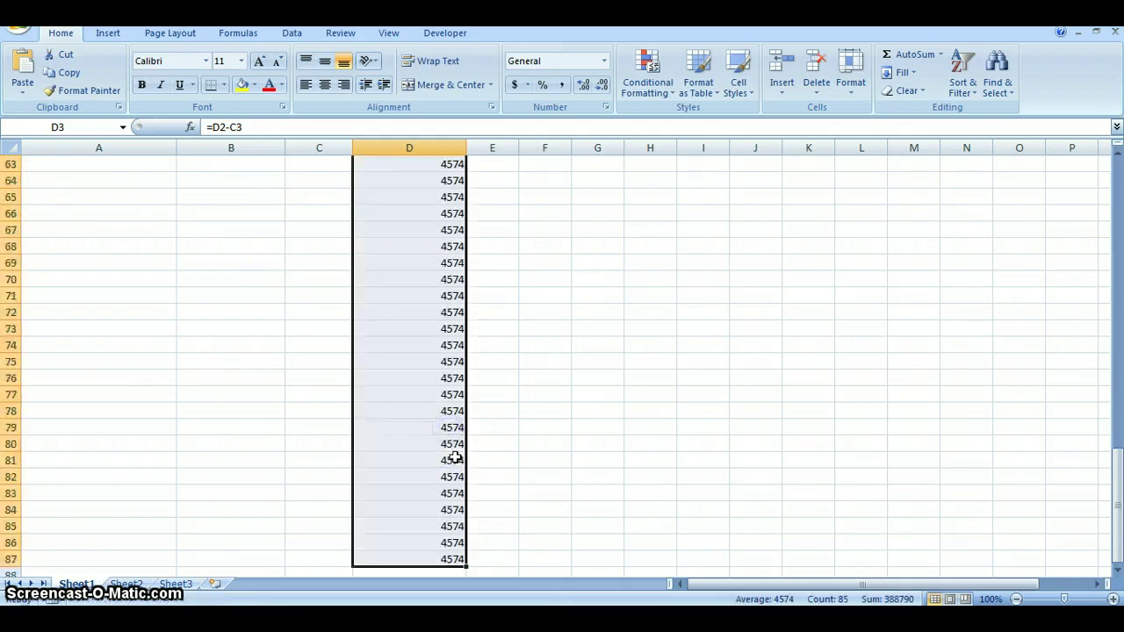
scroll(451, 459, up, 17)
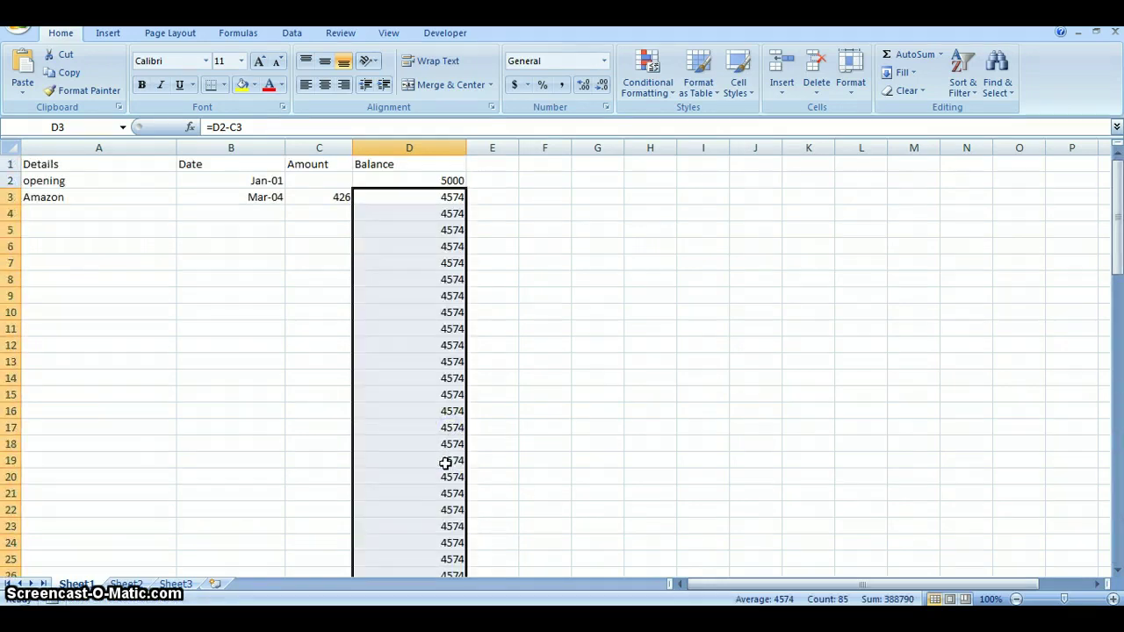
click(133, 261)
click(83, 213)
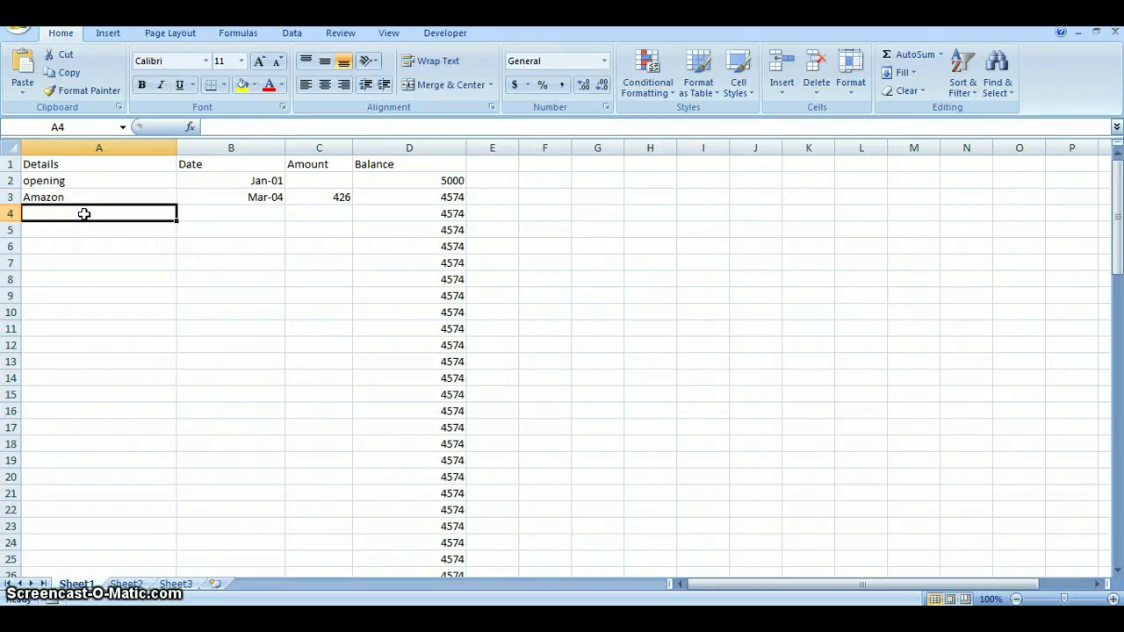
Step: Enter ULS in row 4 with date April and amount 1587.54
text(ULS)
key(Tab)
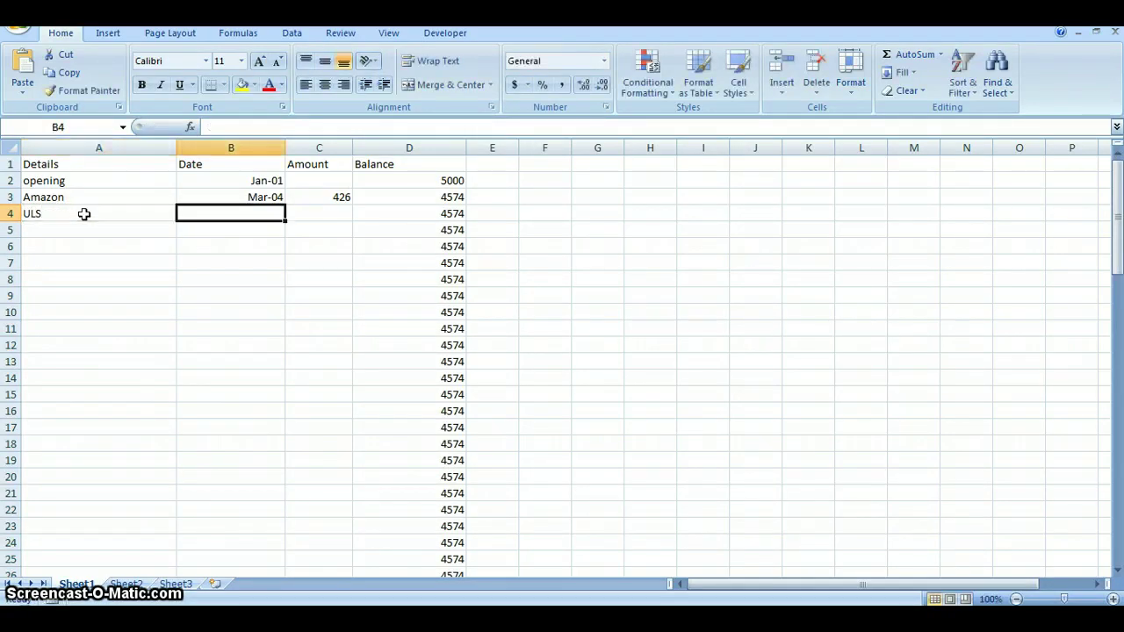
text(Apri)
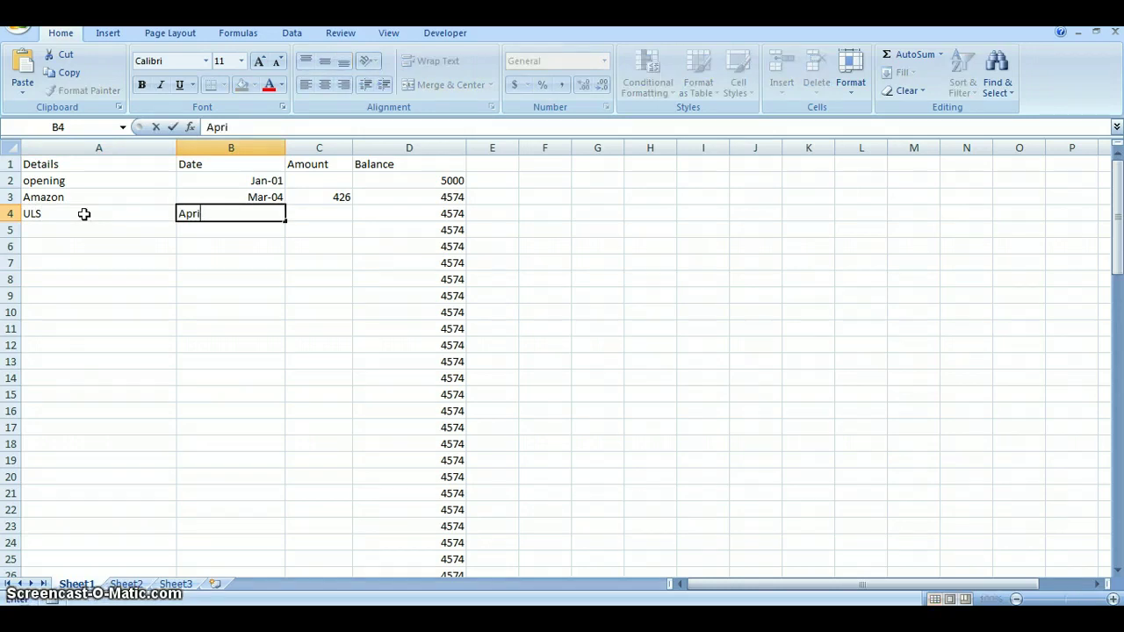
text(l)
key(Tab)
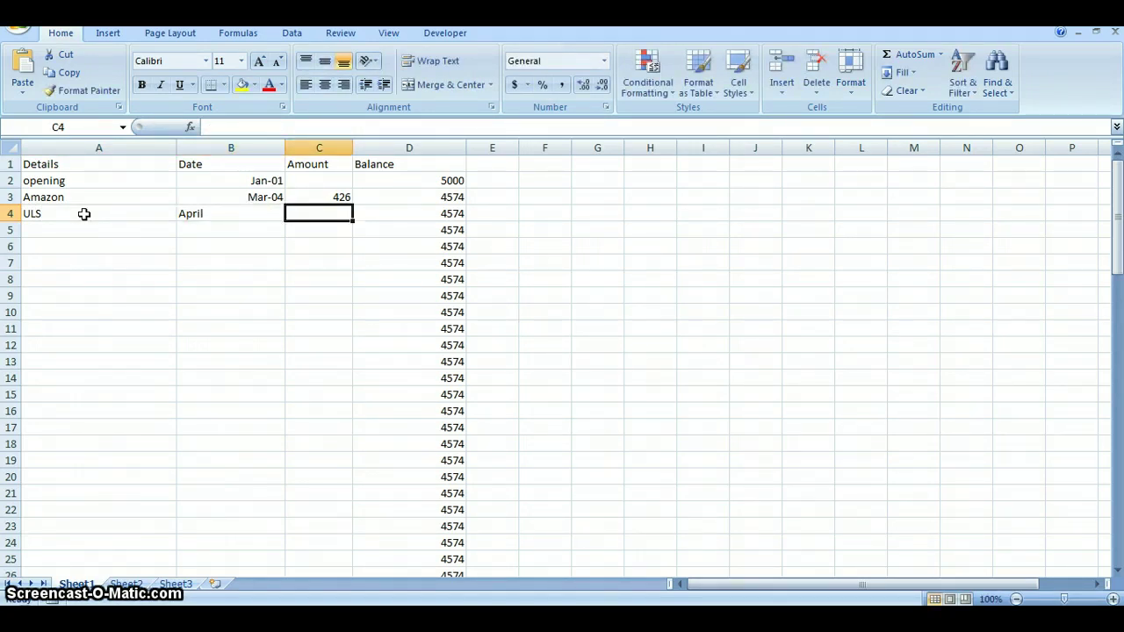
text(15)
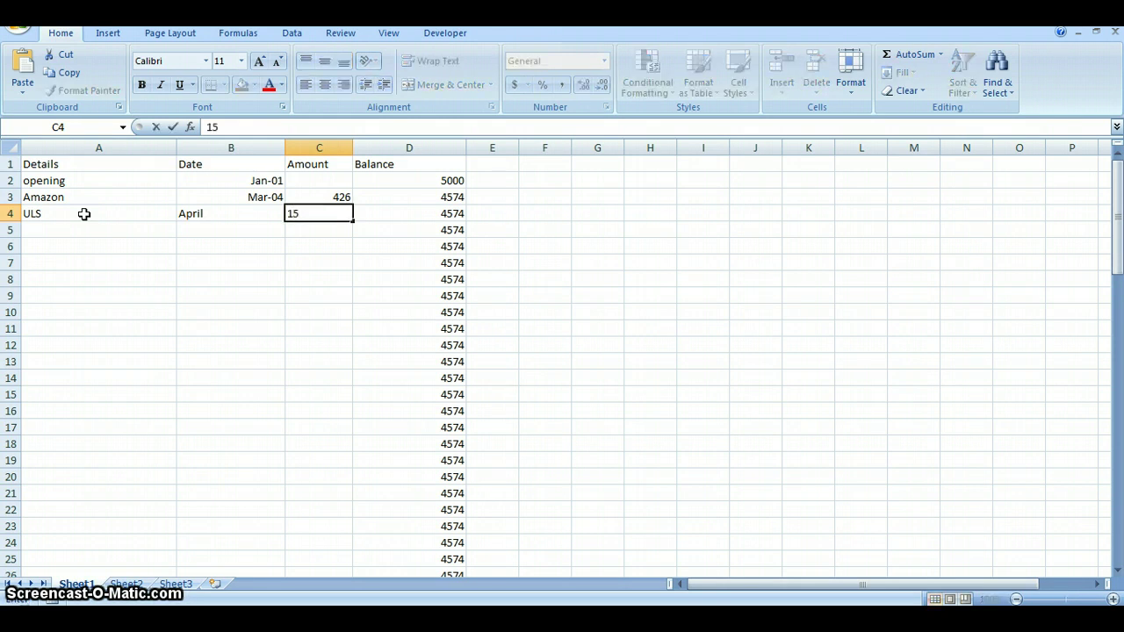
text(87.54)
key(Tab)
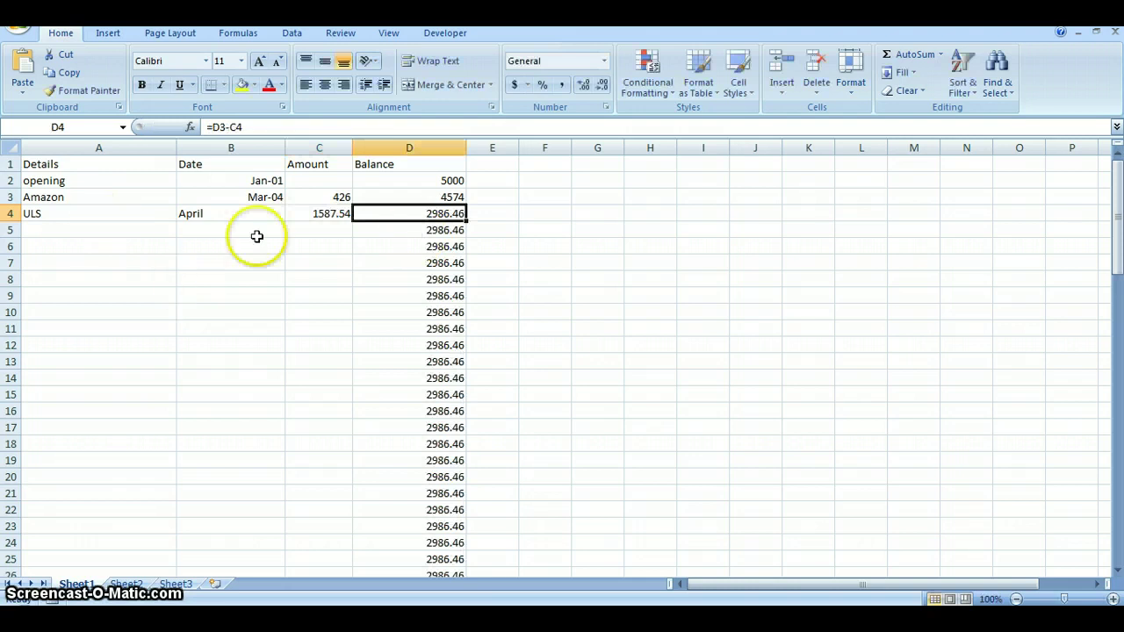
Step: Enter the payee's name in A5 with date May 5 and amount 525.15
click(105, 236)
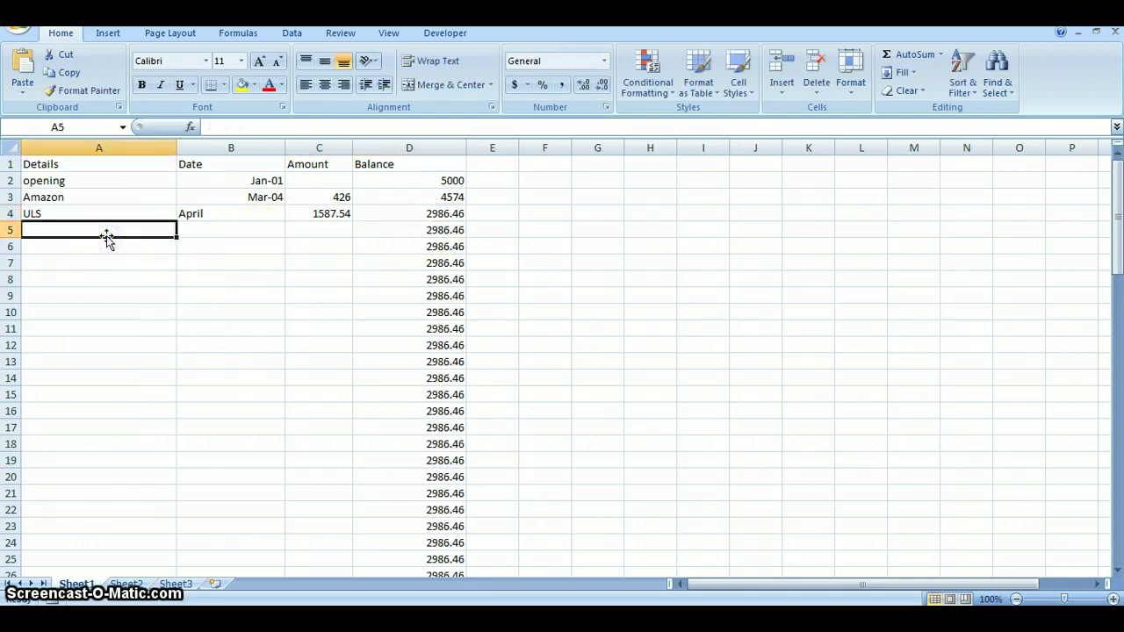
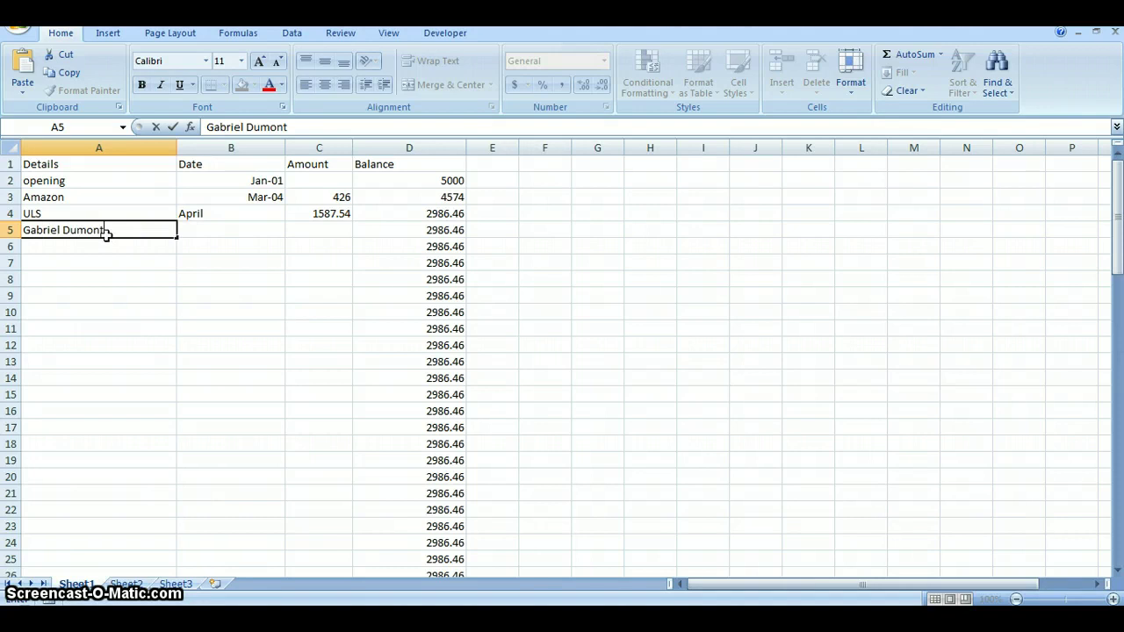
key(Tab)
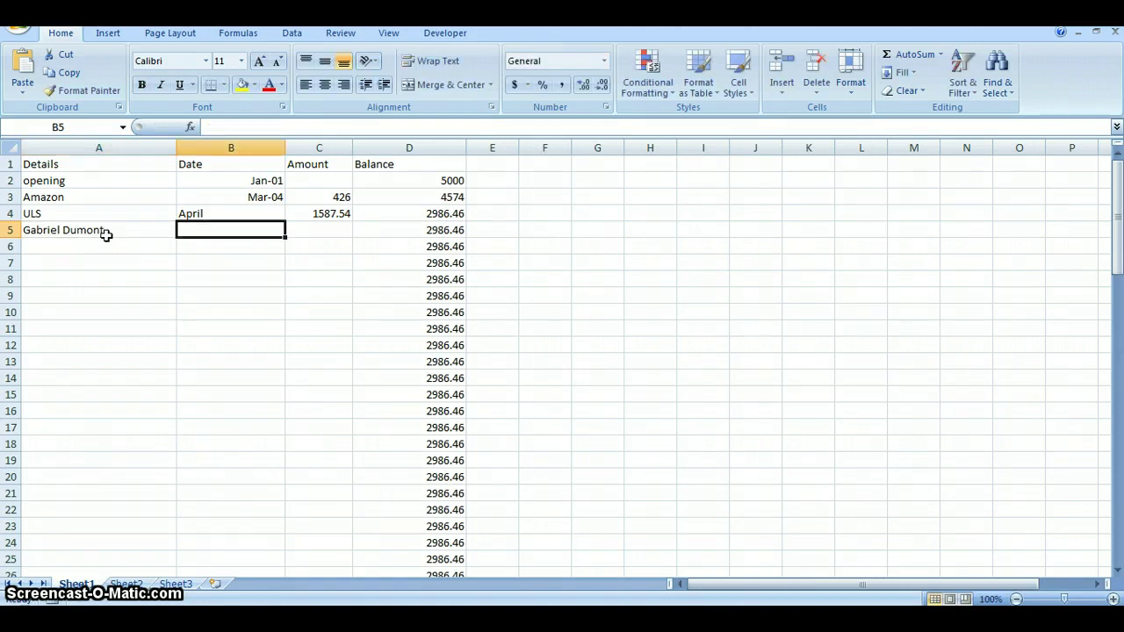
text(May )
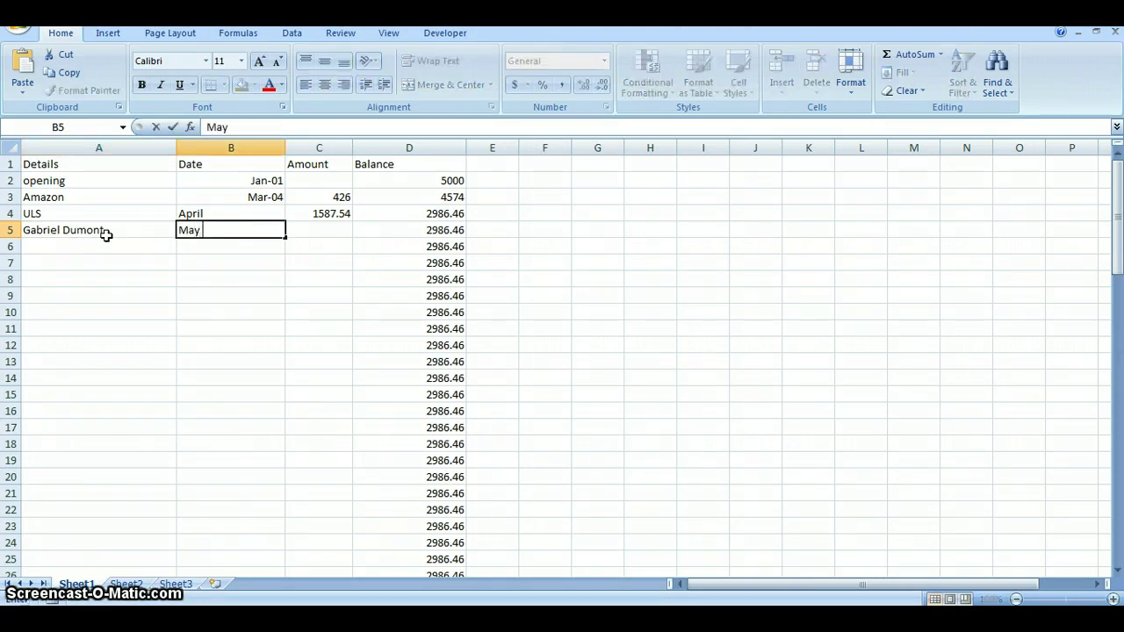
text(5)
key(Tab)
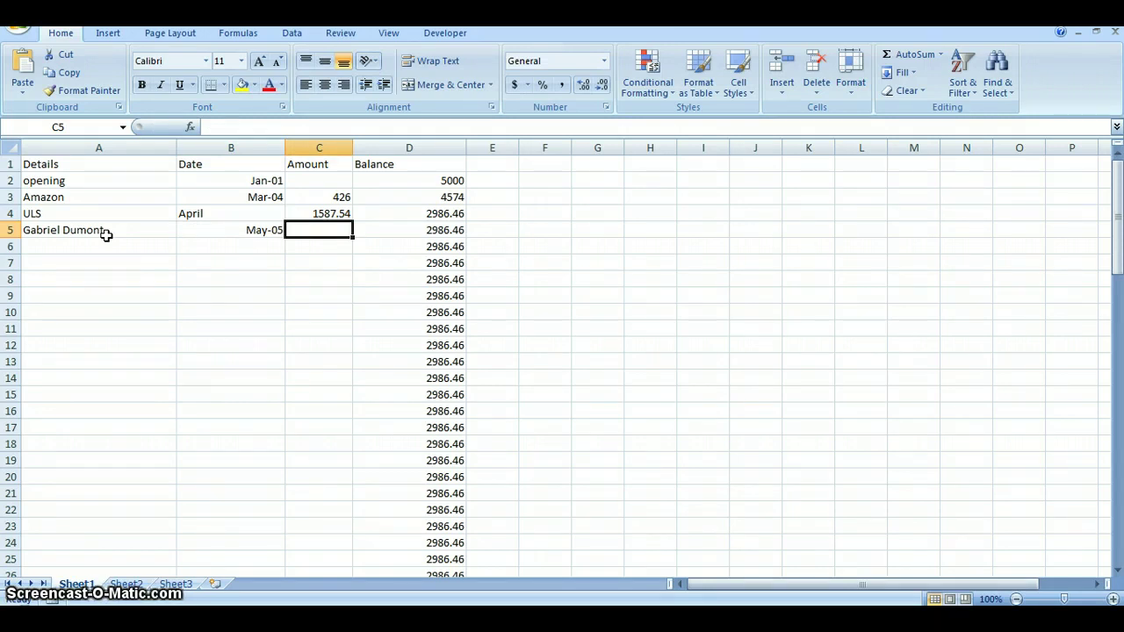
text(525)
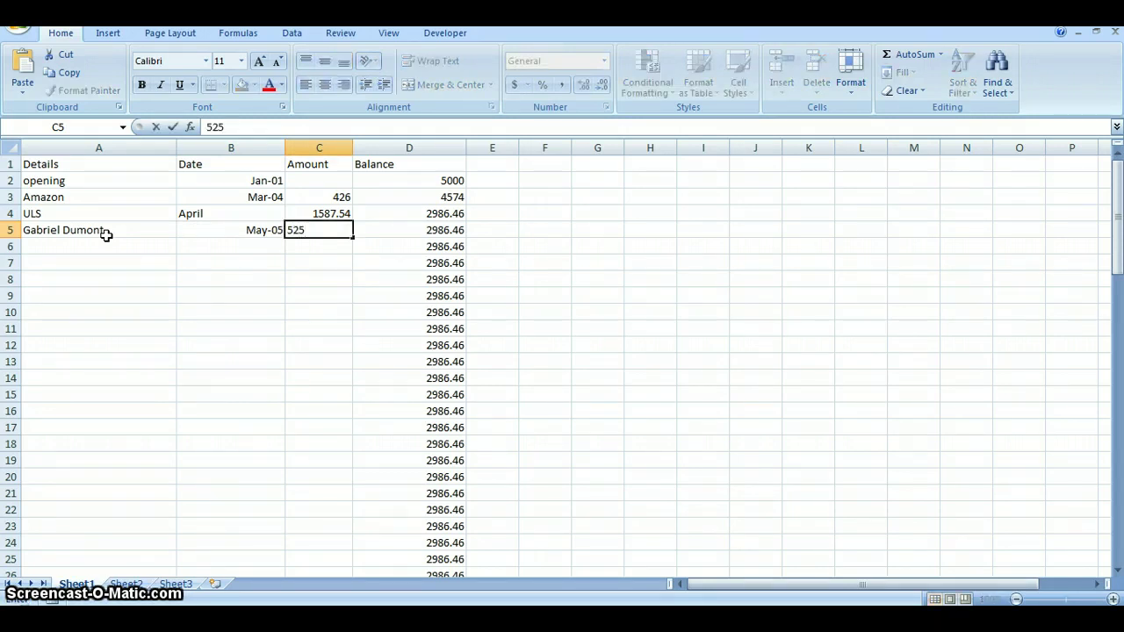
text(.15)
key(Tab)
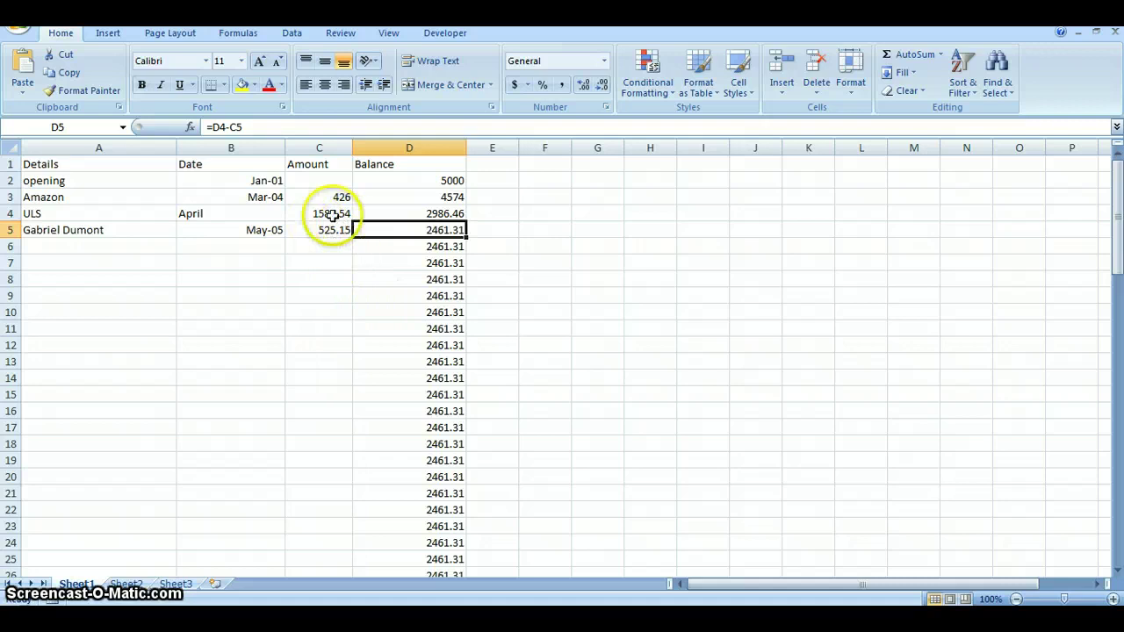
Step: Overwrite the ULS amount in C4 with 1426.78
click(332, 214)
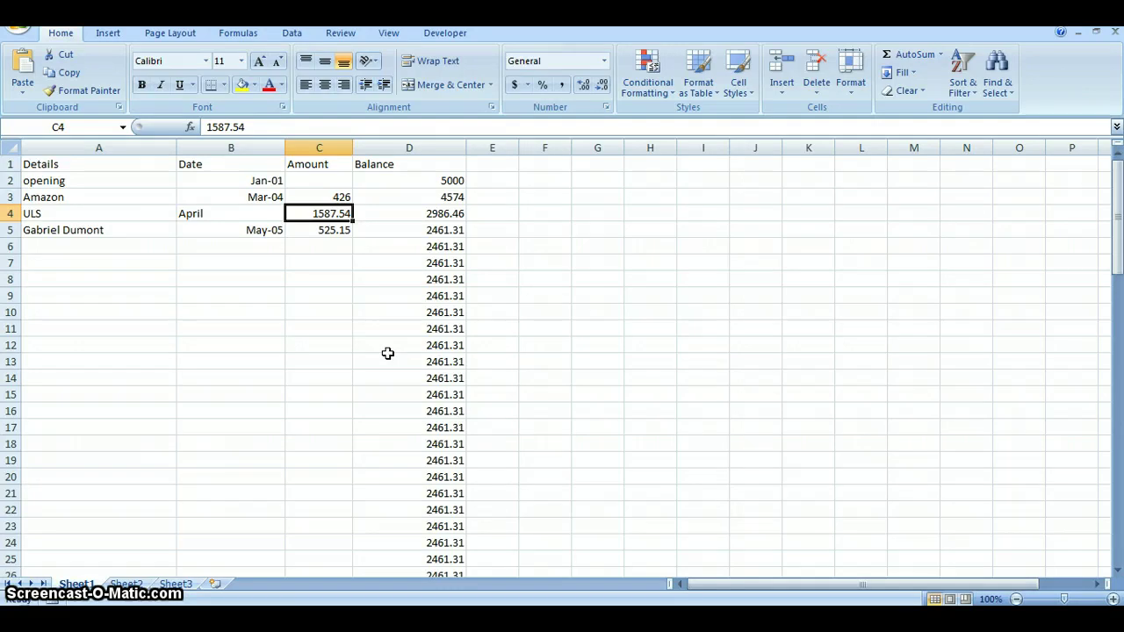
text(142)
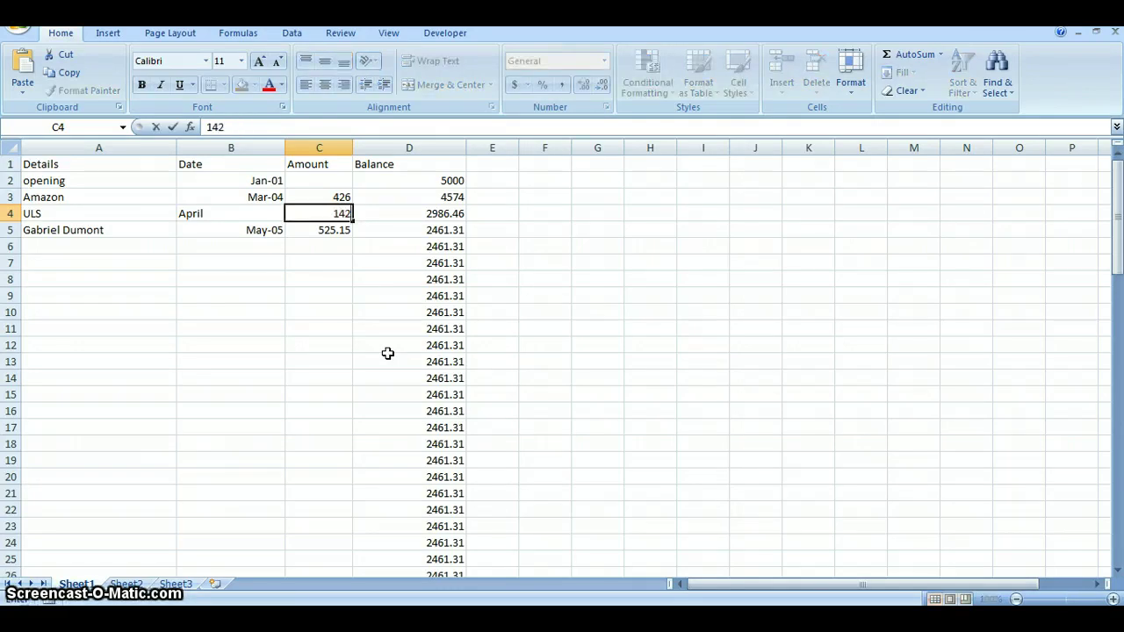
text(6.78)
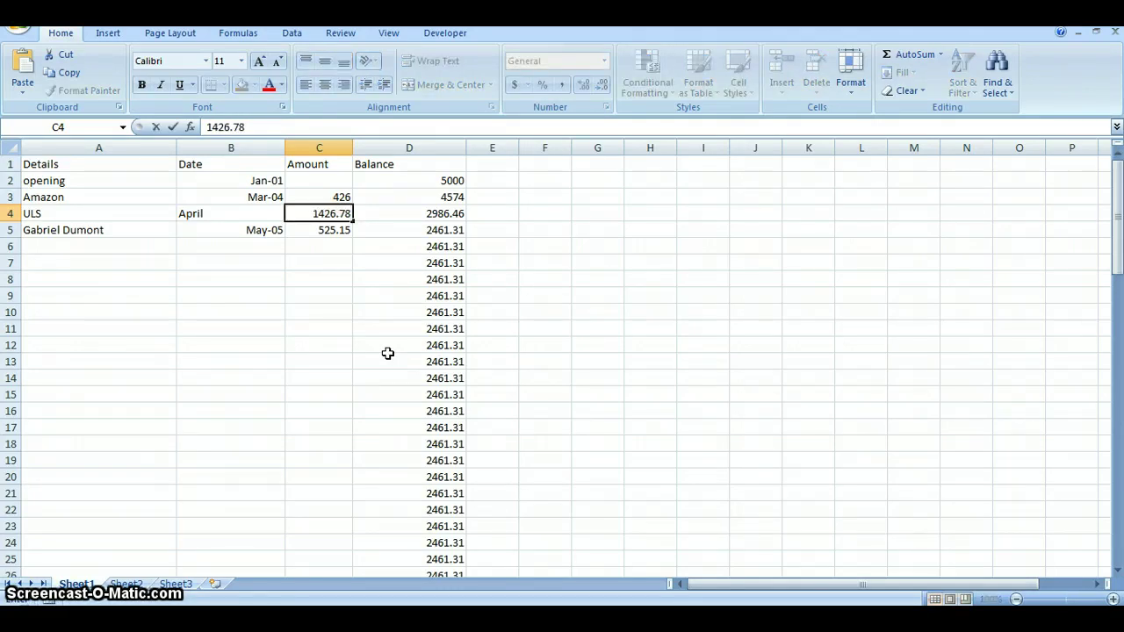
key(Tab)
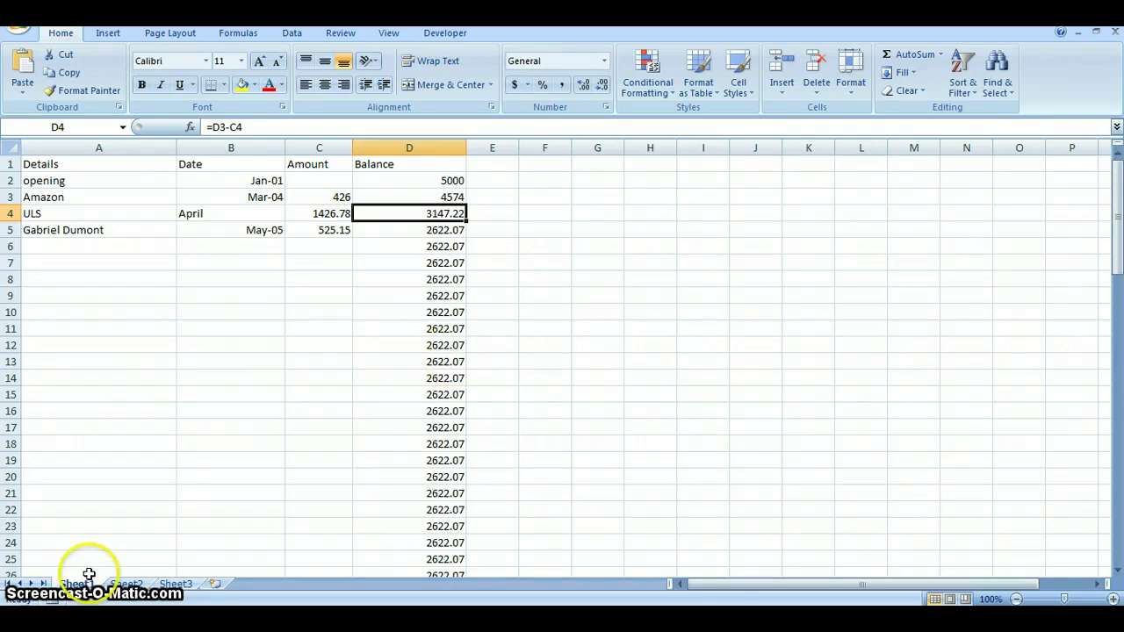
click(126, 584)
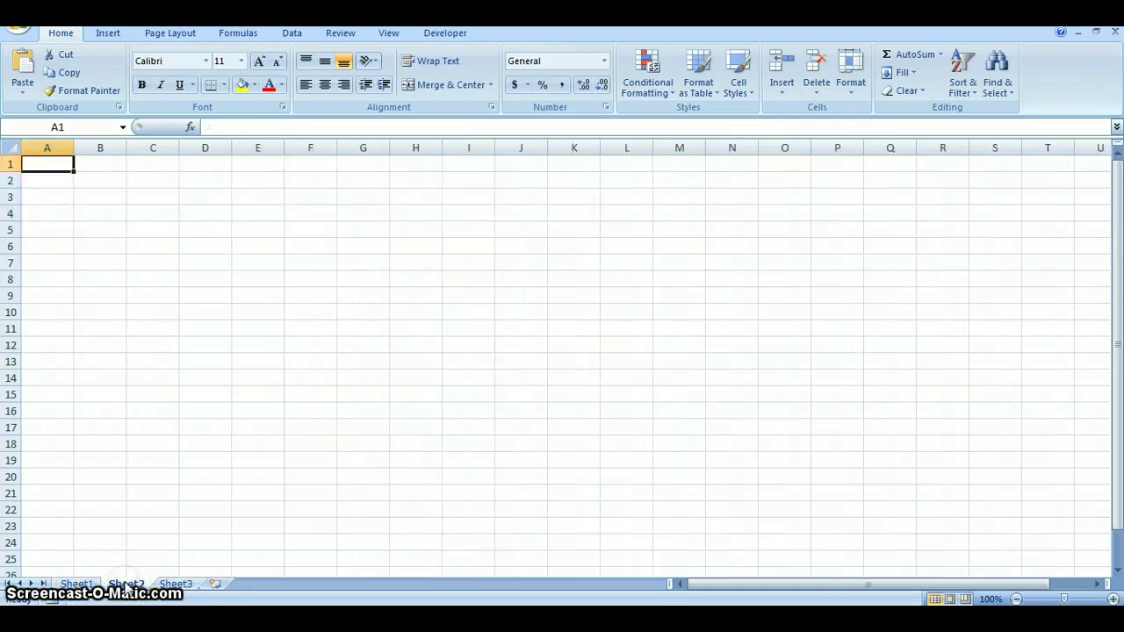
click(72, 584)
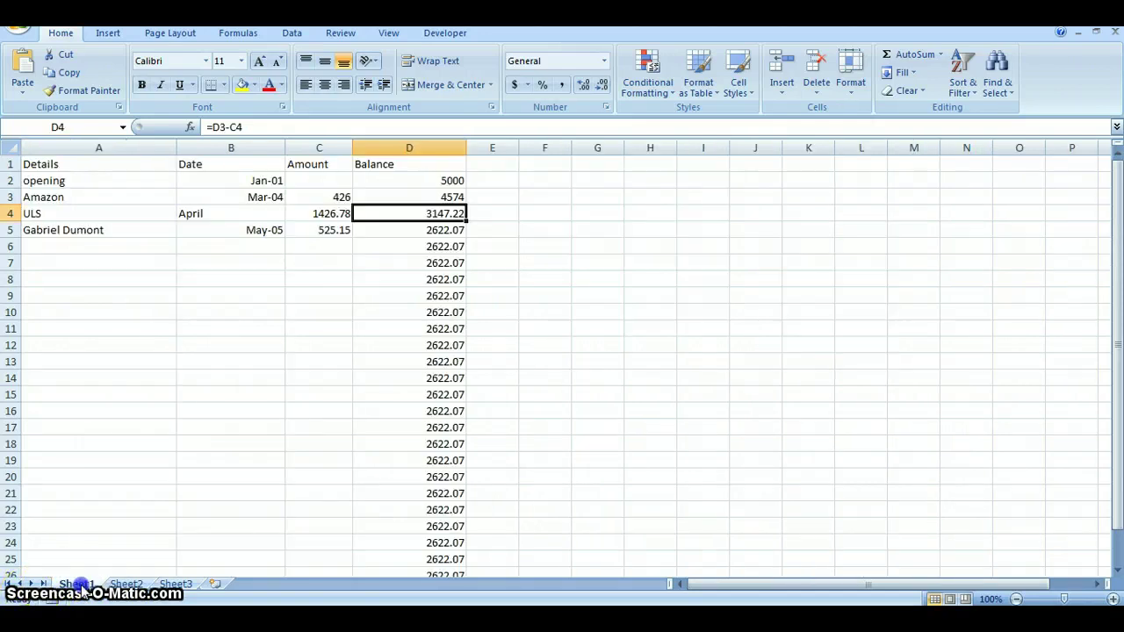
click(128, 585)
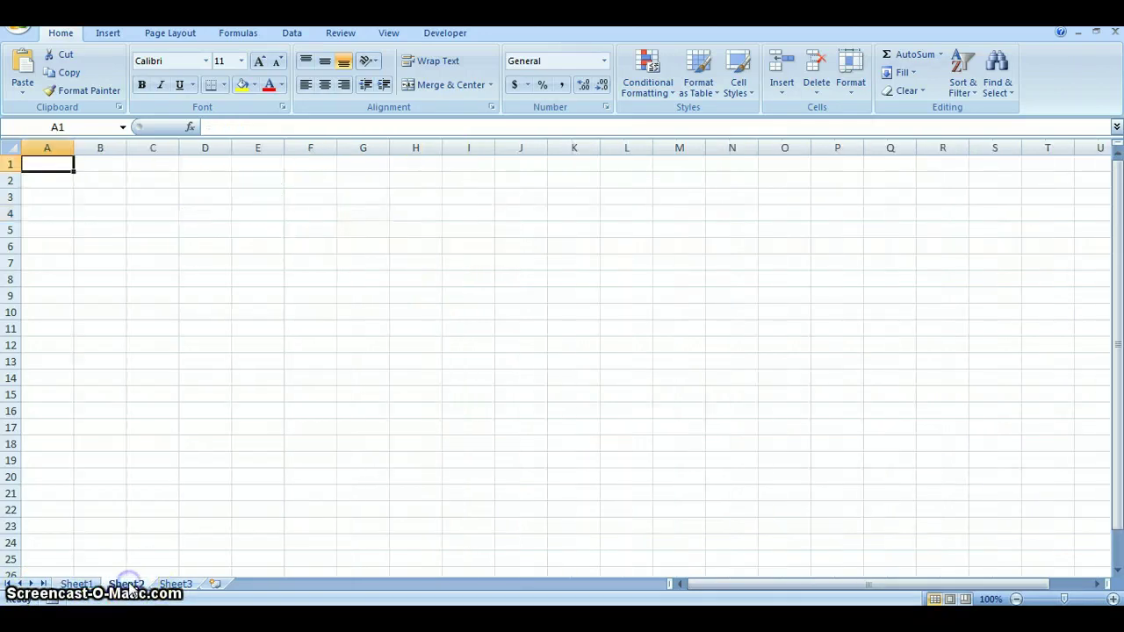
double_click(177, 585)
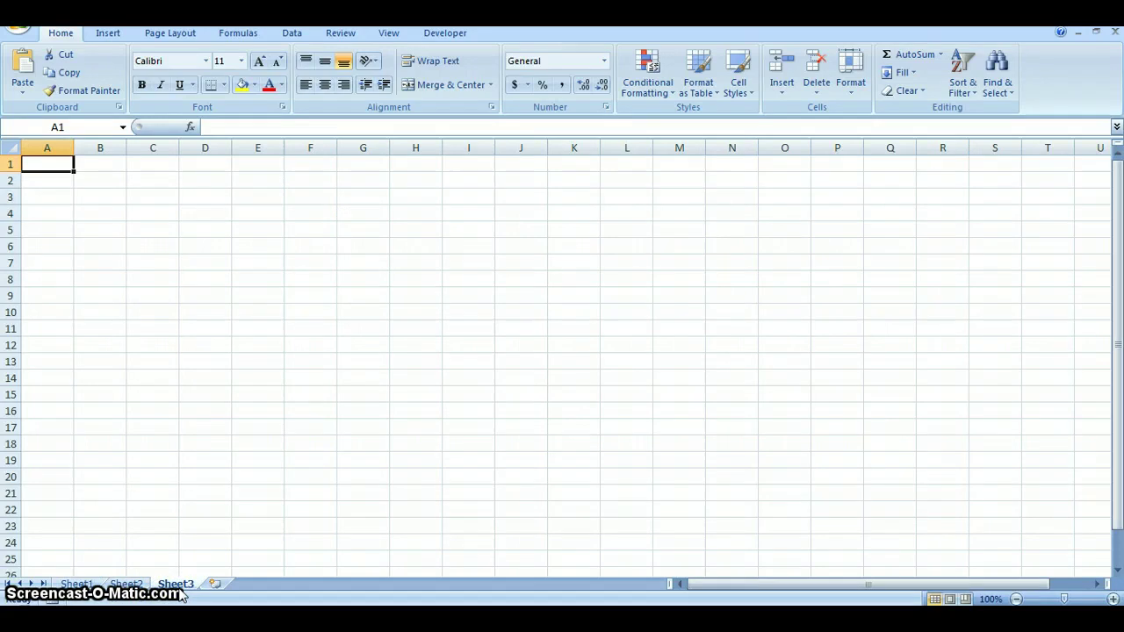
click(180, 586)
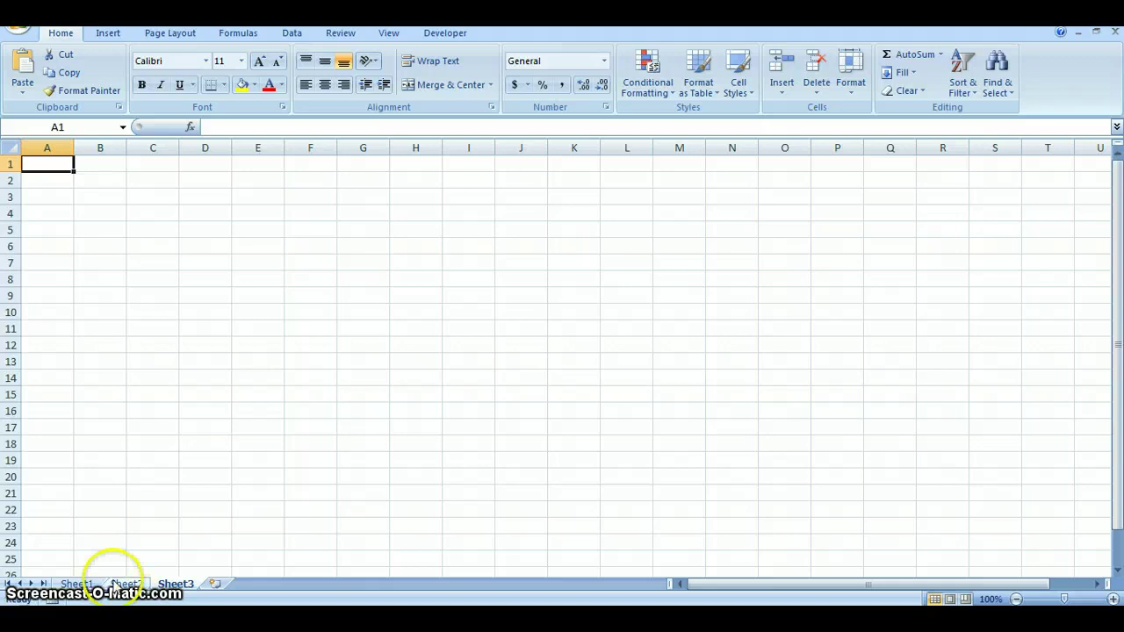
click(81, 584)
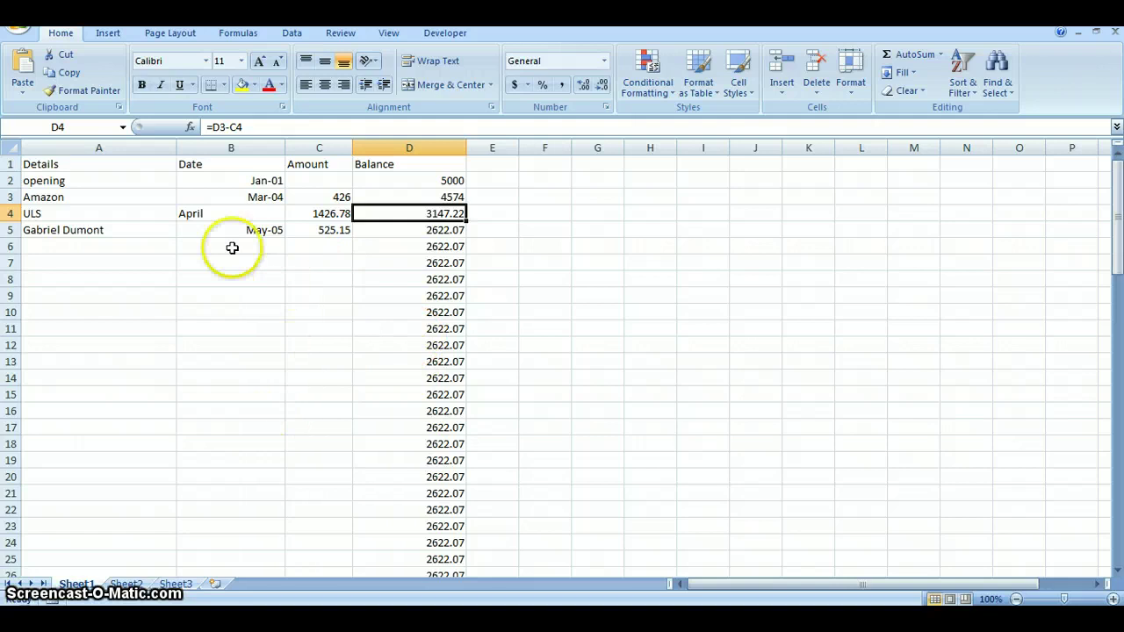
click(191, 129)
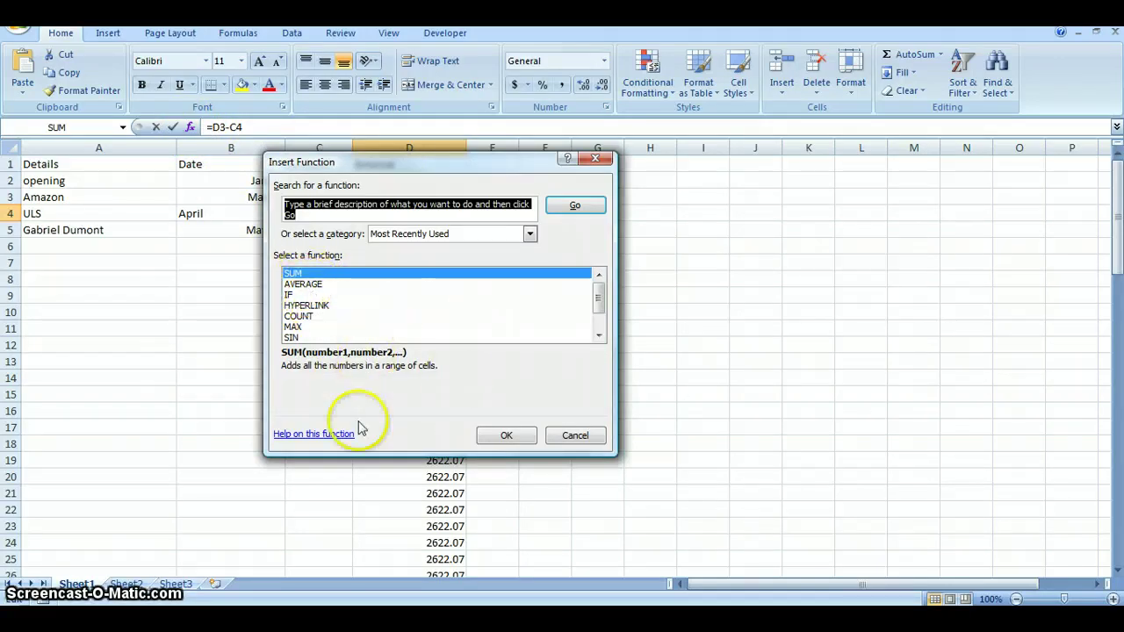
click(586, 439)
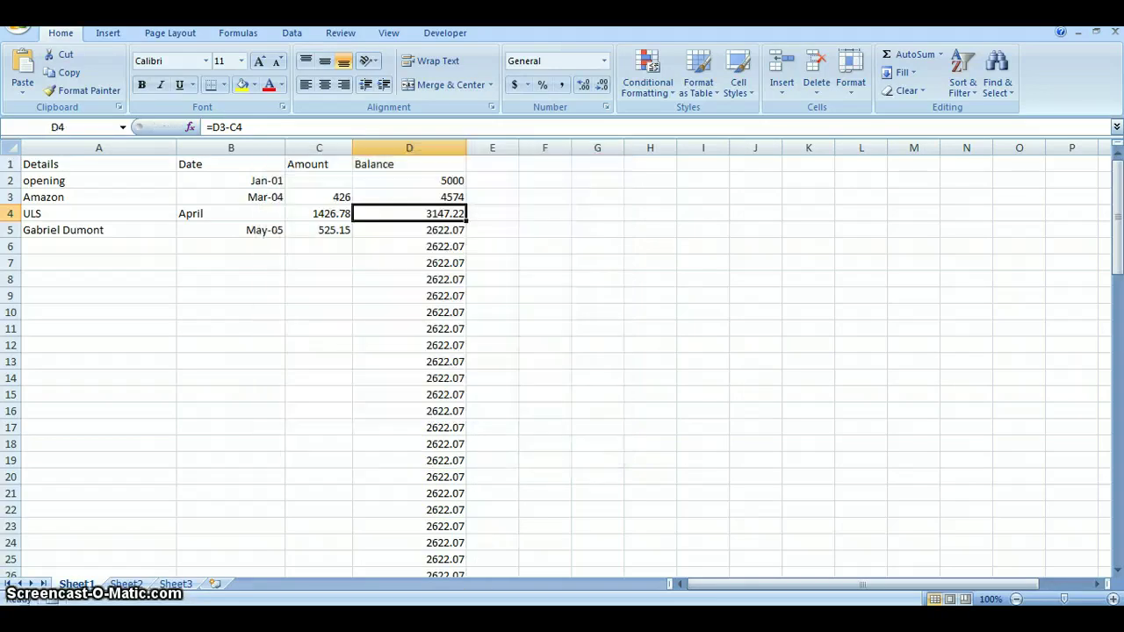